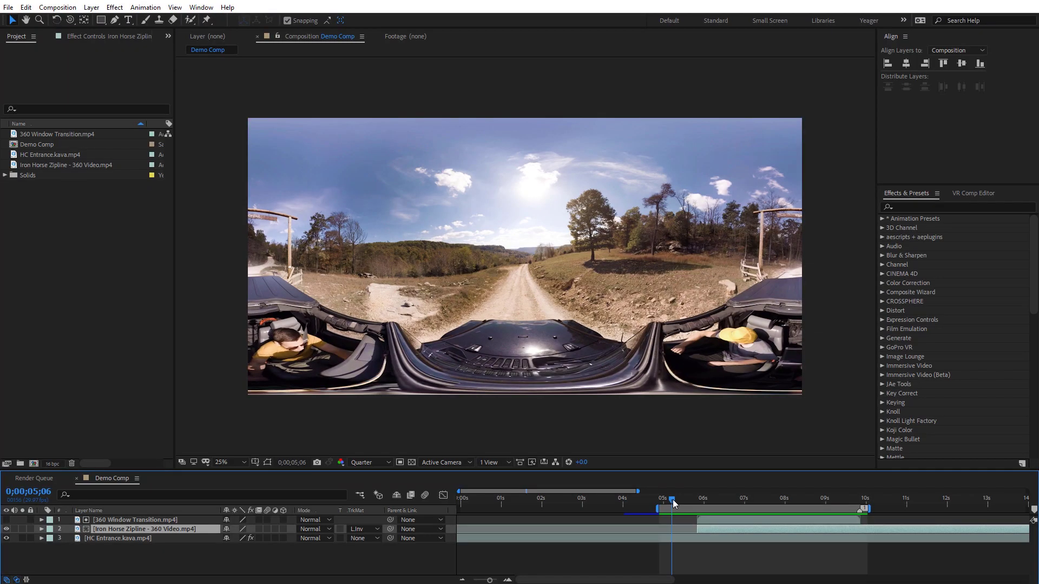
Create a new 4096 × 2048 px composition named Transition with the 4K 360 preset at 29.97 fps
drag(671, 499, 742, 484)
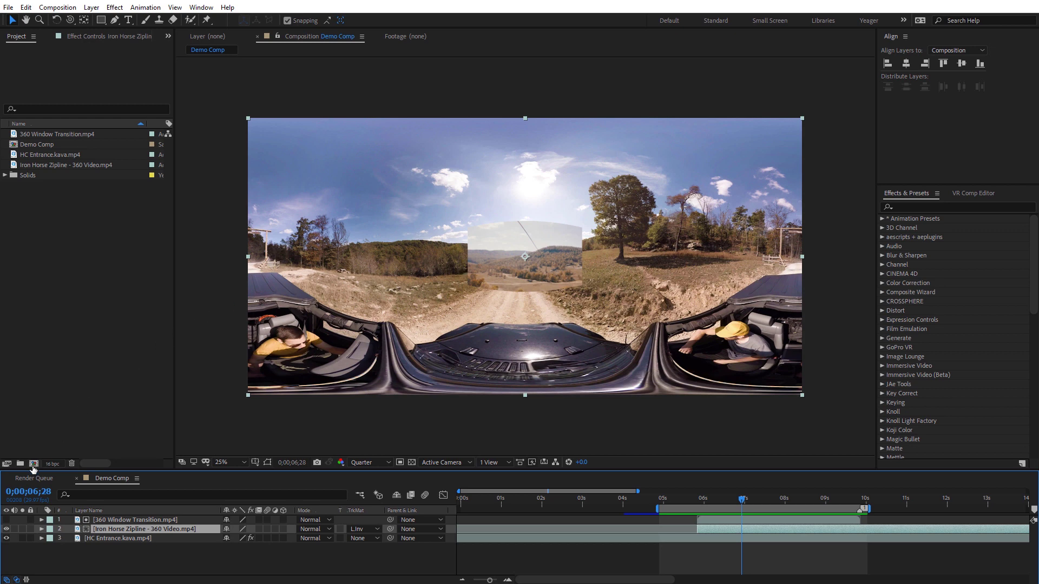
click(33, 464)
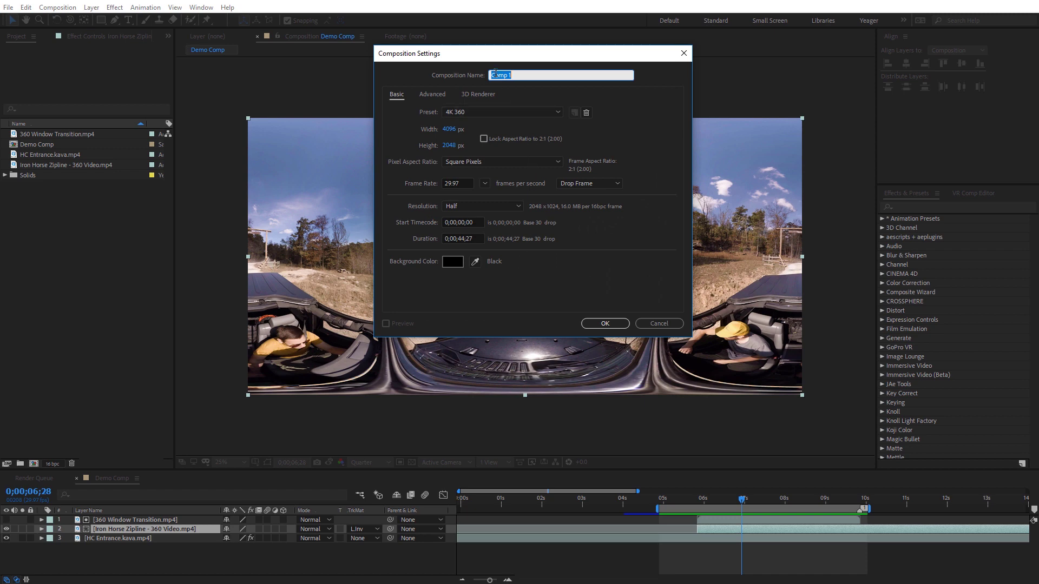
drag(483, 53, 471, 122)
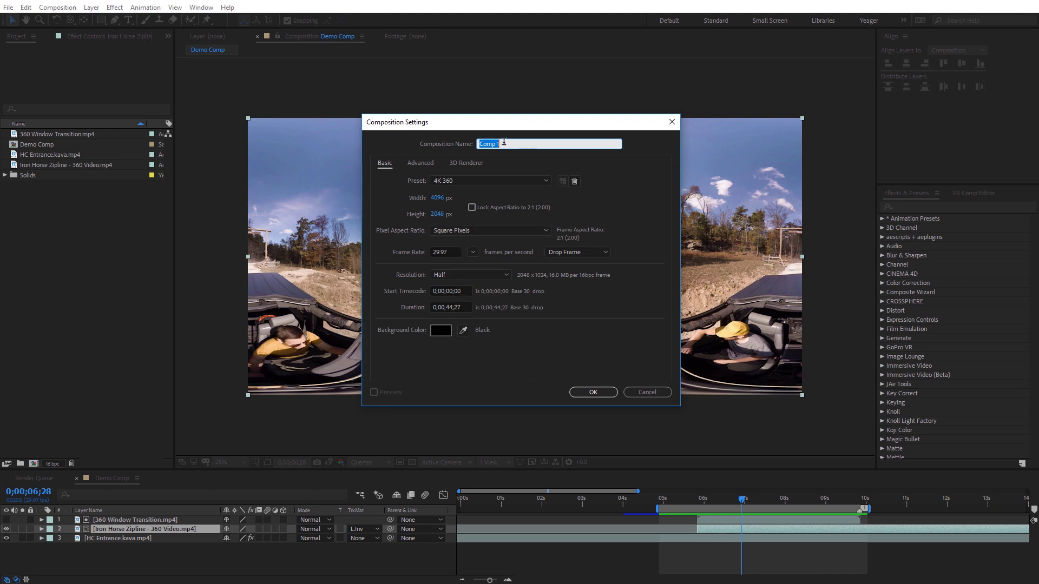
text(Transition)
click(610, 396)
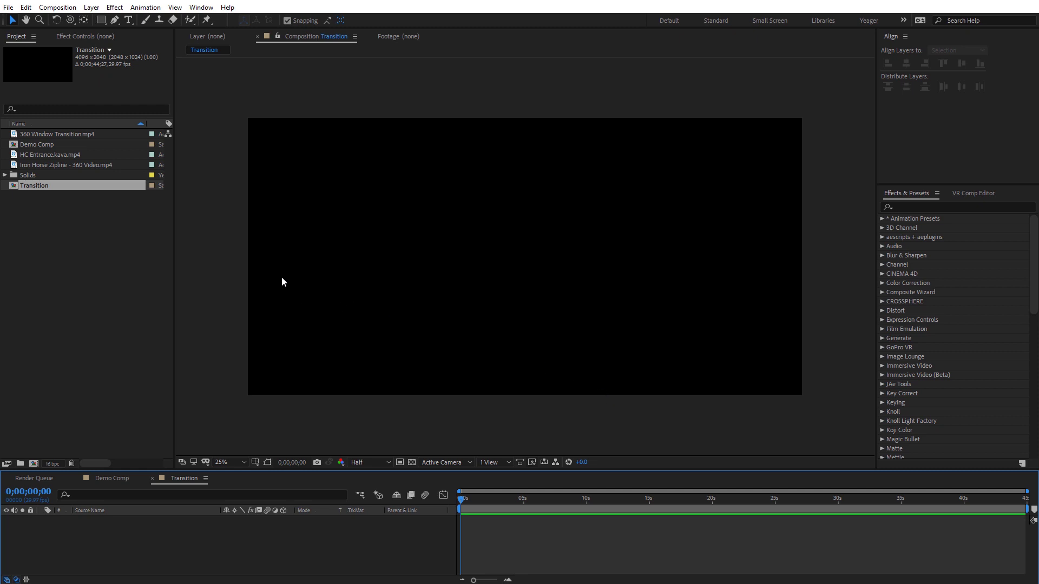
Add a white (FFFFFF) solid named BG1 at full composition size to the Transition composition
right_click(212, 234)
mouse_move(304, 242)
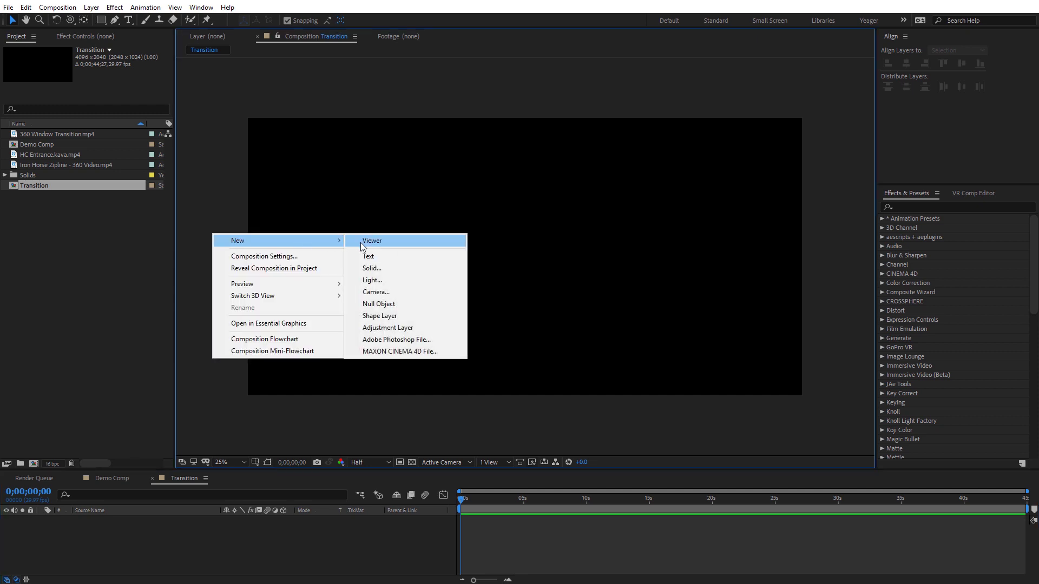
click(383, 266)
drag(589, 111, 573, 156)
text(BG1)
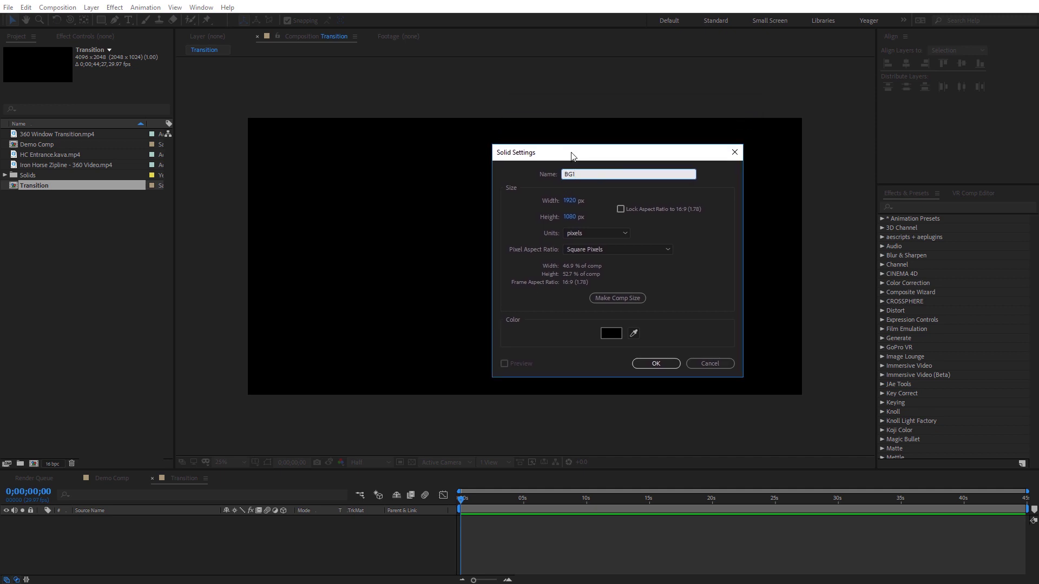
click(621, 297)
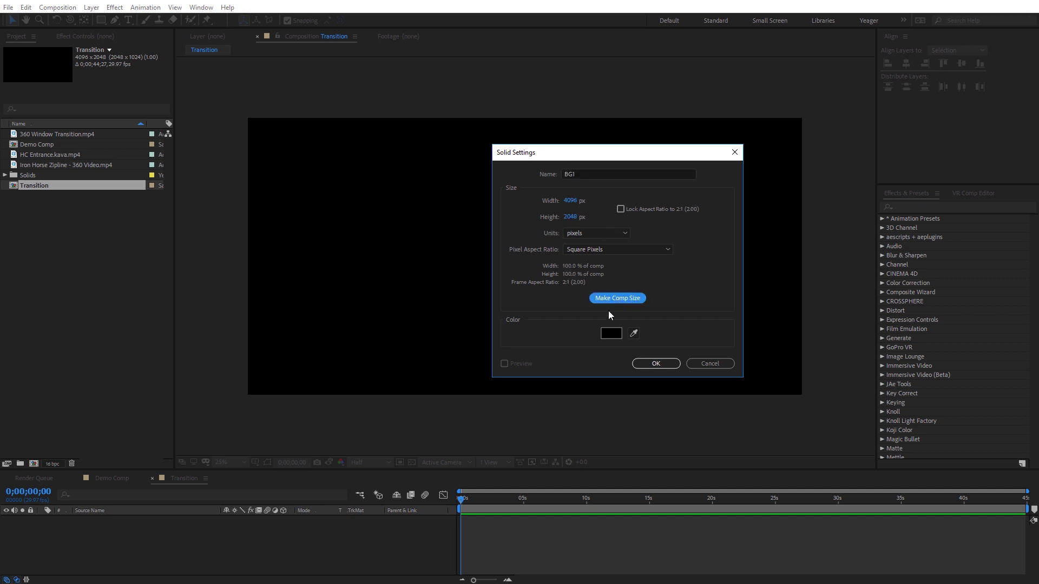
click(607, 334)
text(FFFFFF)
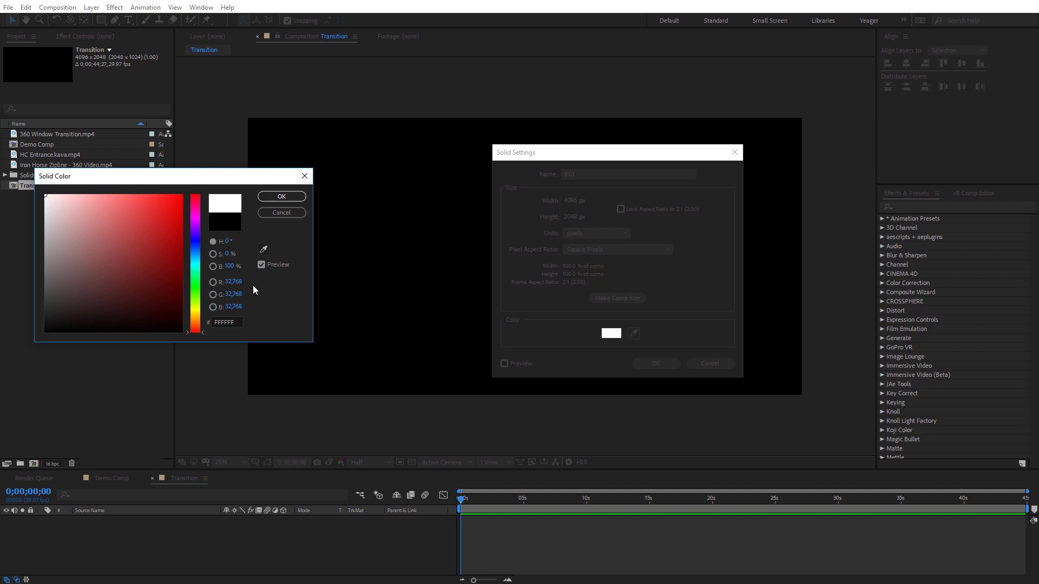
click(281, 197)
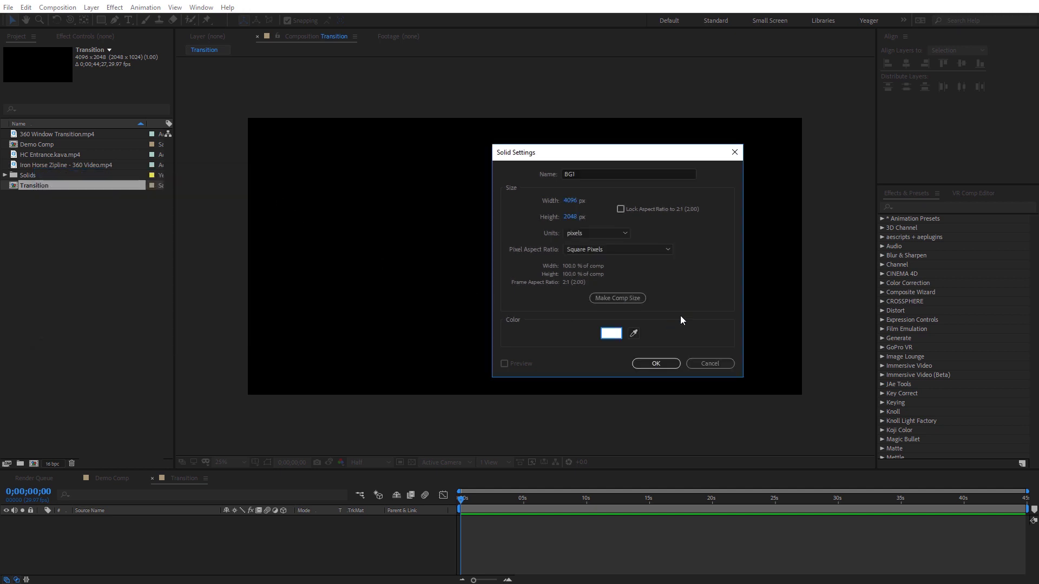
click(659, 365)
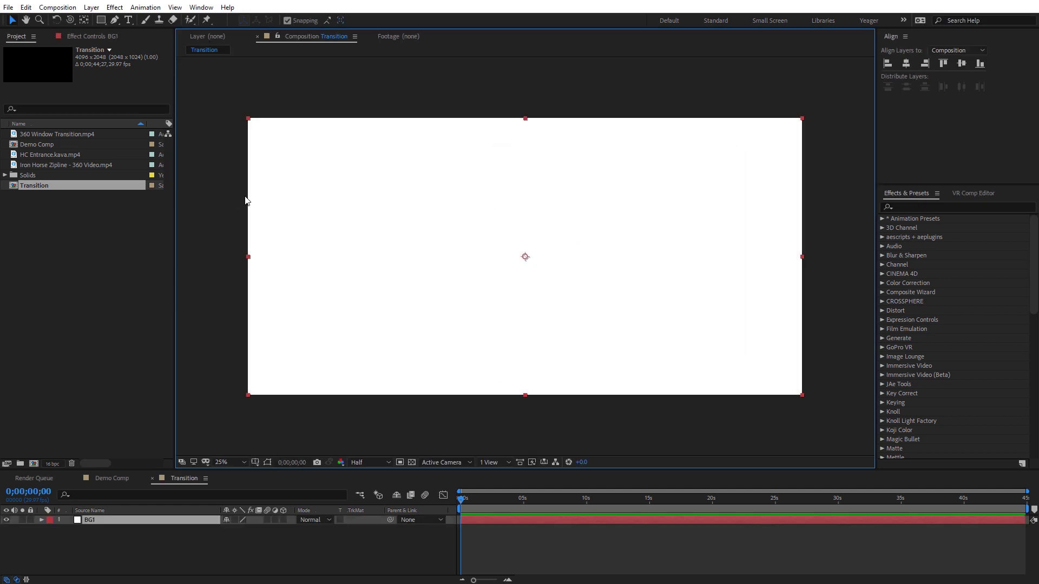
Add a black (000000) solid named Window 1, 1920 px wide and 1080 px high, above BG1
right_click(213, 183)
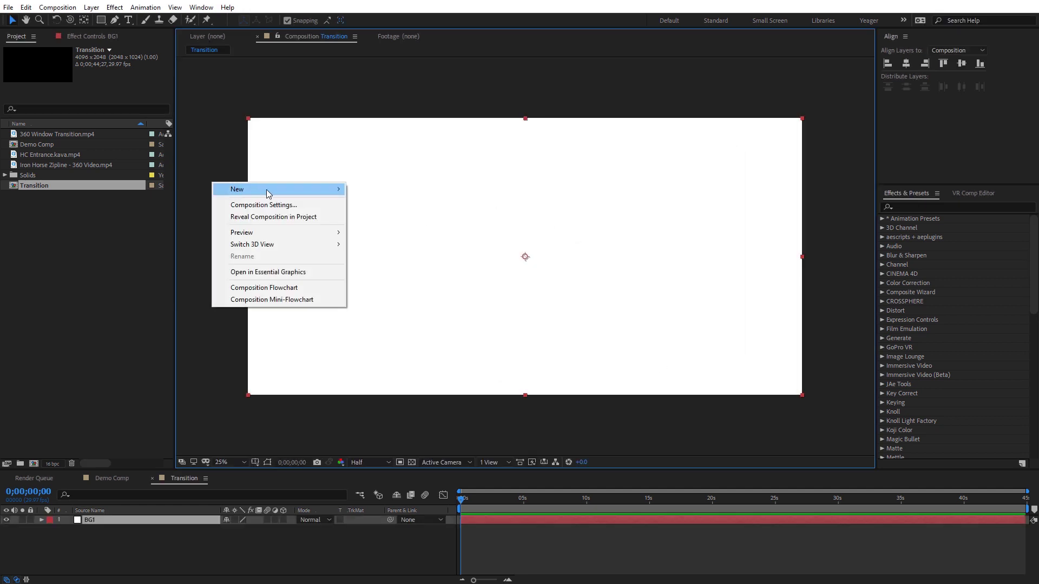
mouse_move(255, 190)
click(390, 219)
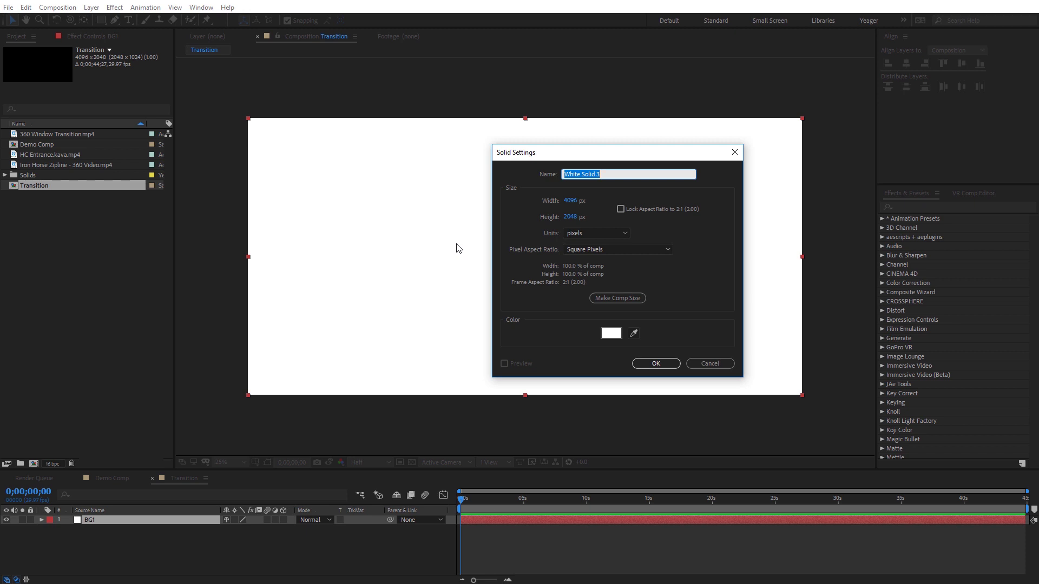
text(Window 1)
click(570, 201)
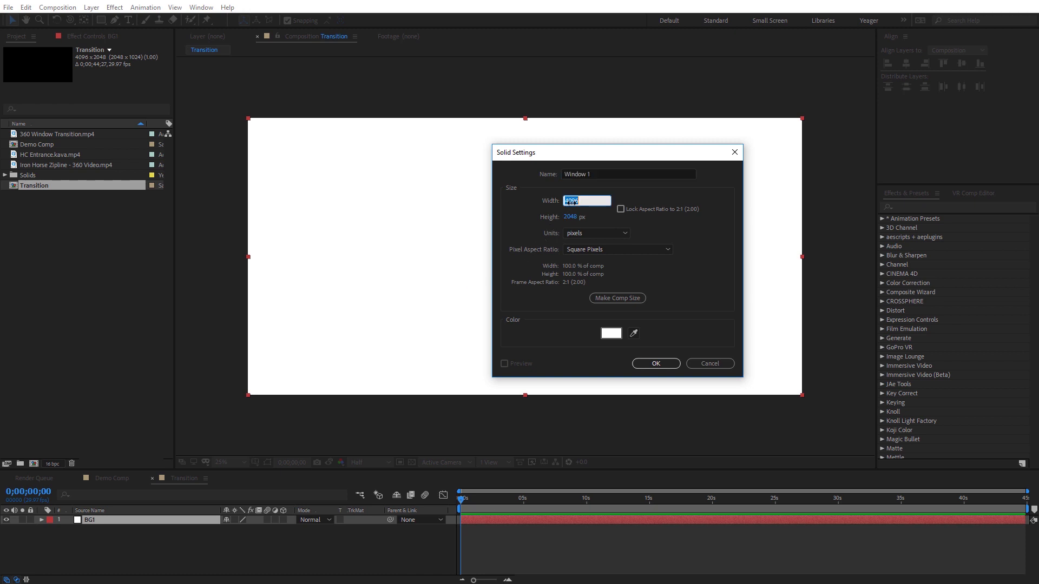
text(1920)
click(571, 217)
text(1080)
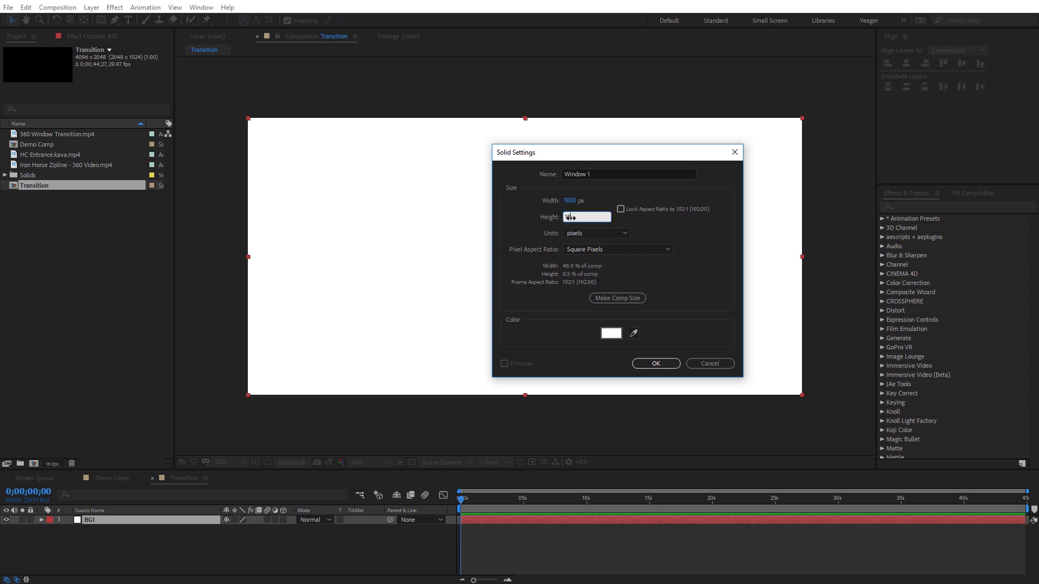
click(614, 333)
mouse_move(109, 252)
mouse_down()
mouse_move(96, 221)
mouse_move(12, 356)
mouse_up()
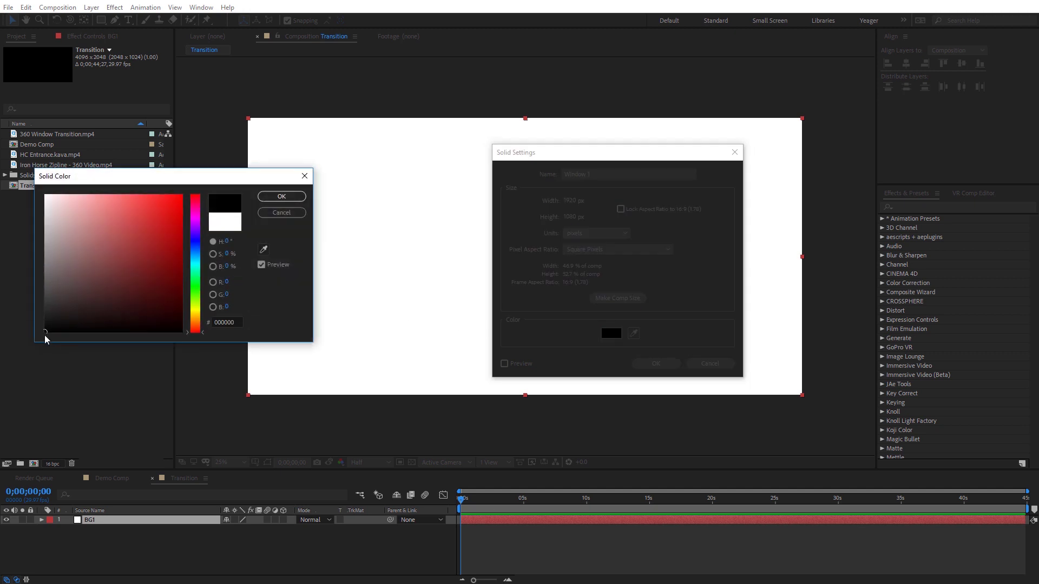
click(287, 197)
click(654, 363)
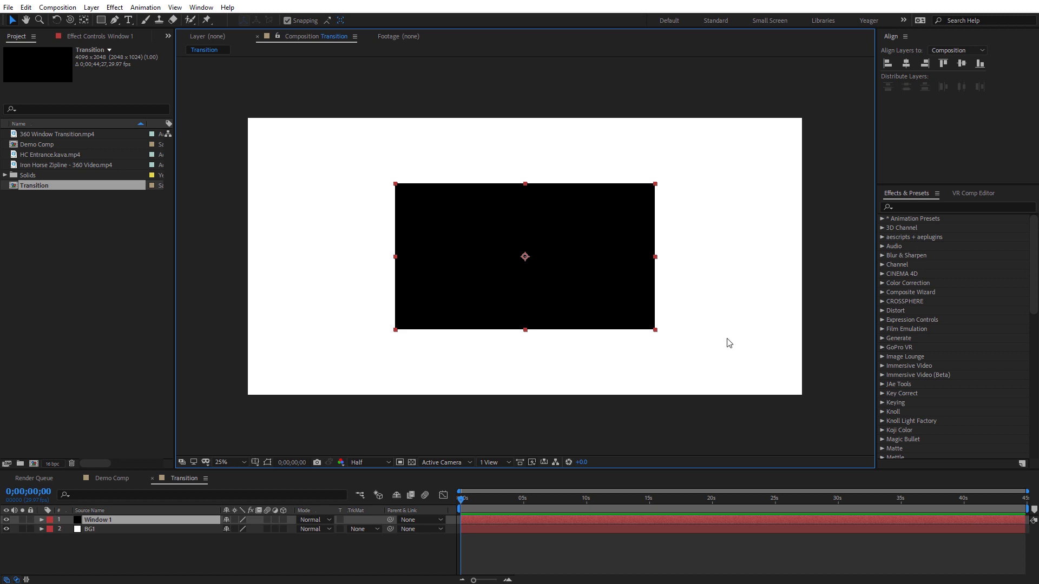
Find the VR Plane to Sphere effect and apply it to the Window 1 solid
click(912, 208)
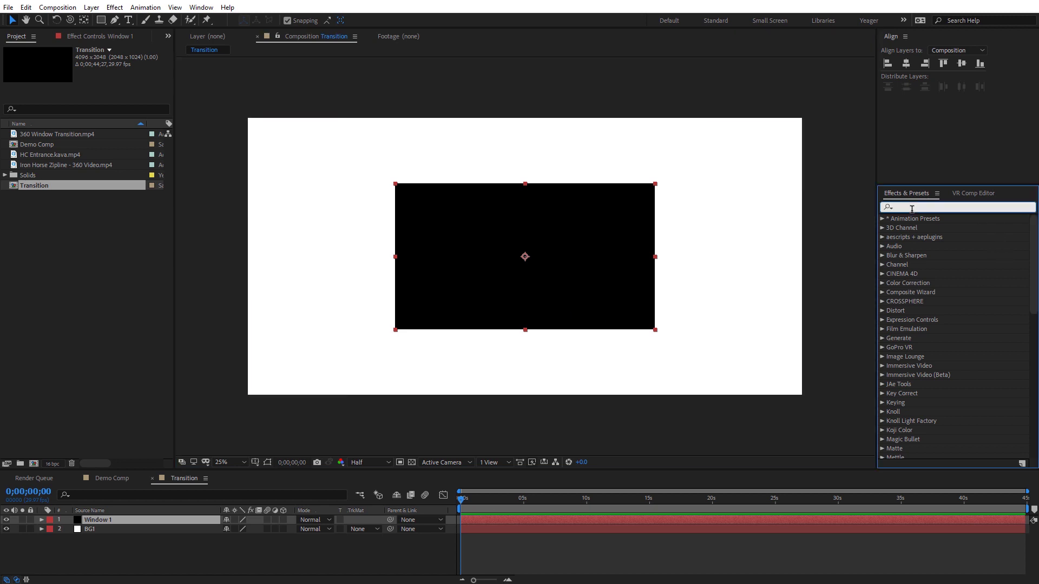
text(vr)
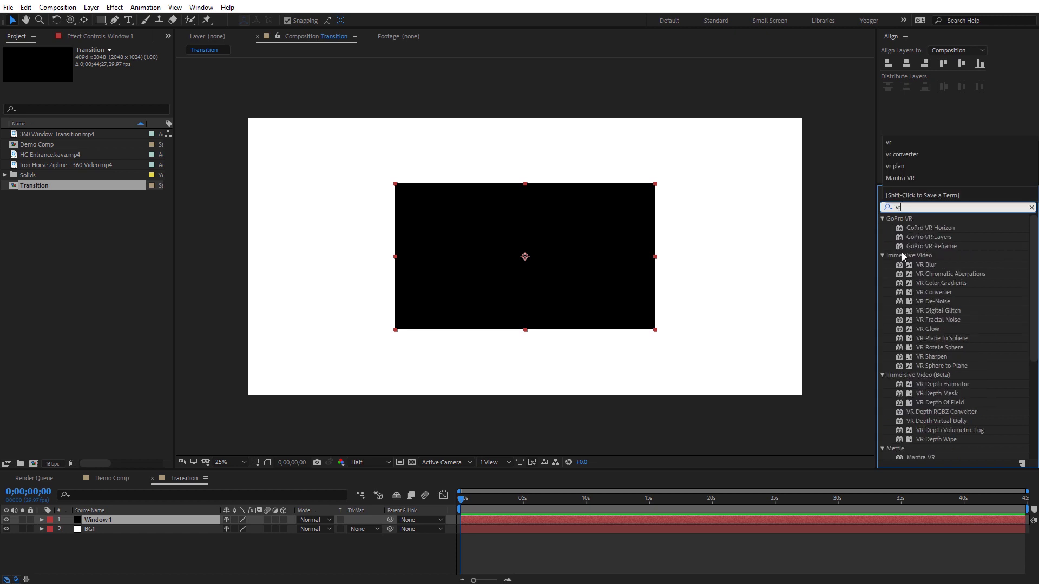
click(923, 338)
drag(929, 338, 554, 283)
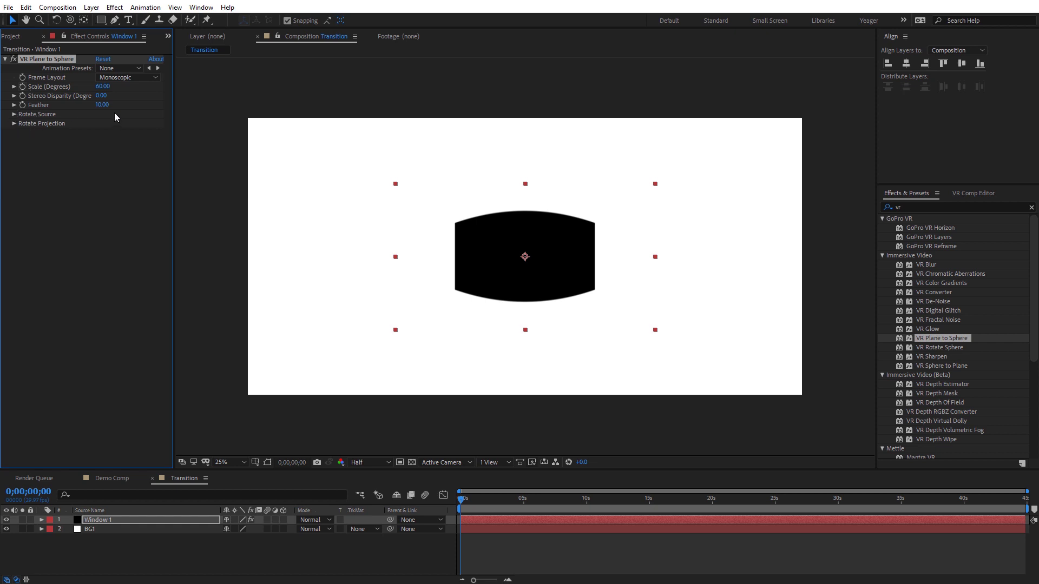
Set the preview resolution to Full and the Feather of Window 1's VR Plane to Sphere effect to 1
key(period)
key(period)
click(385, 463)
click(377, 488)
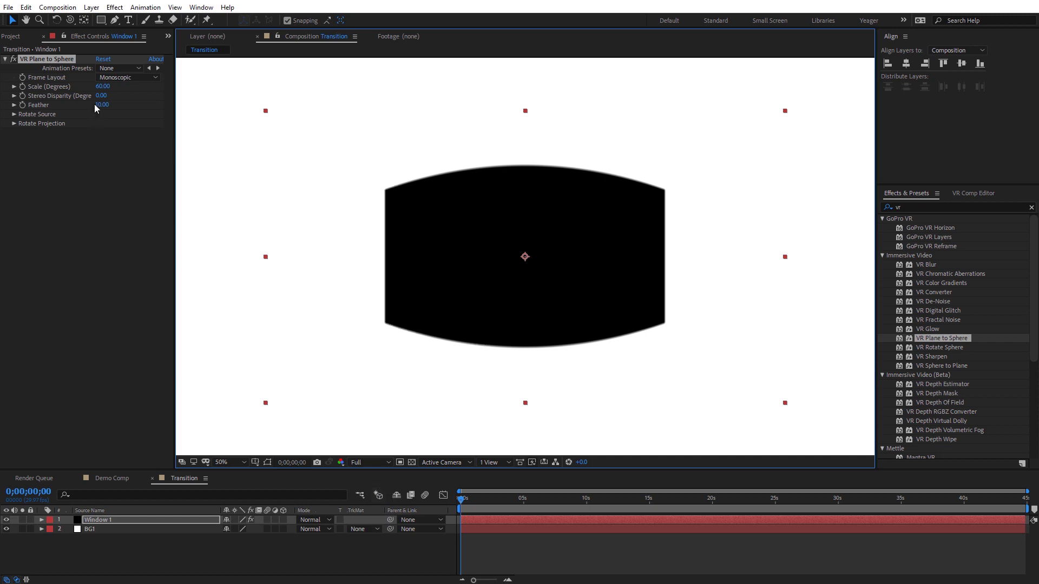
drag(95, 105, 76, 108)
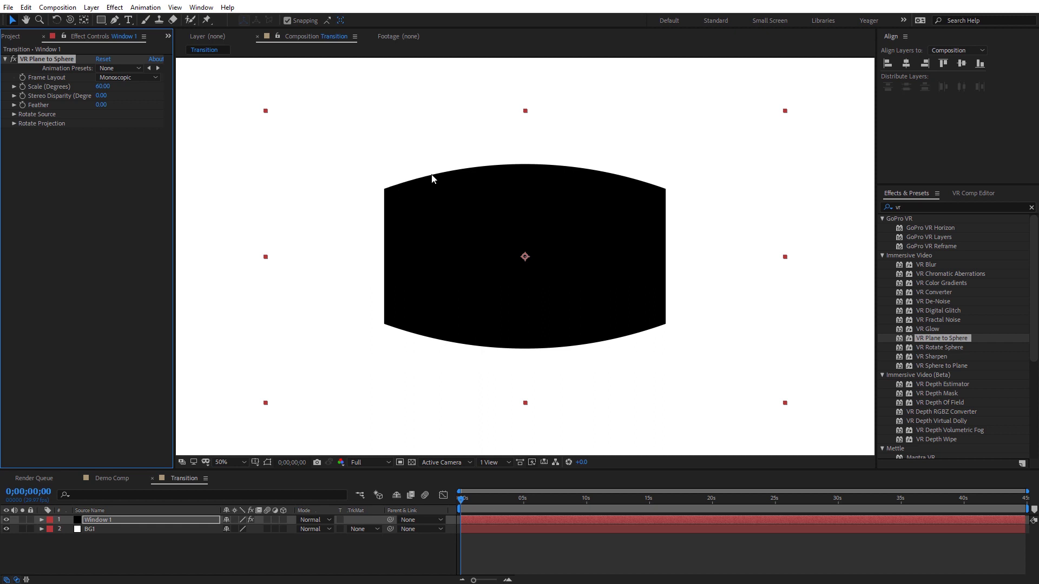
click(100, 105)
key(Return)
key(comma)
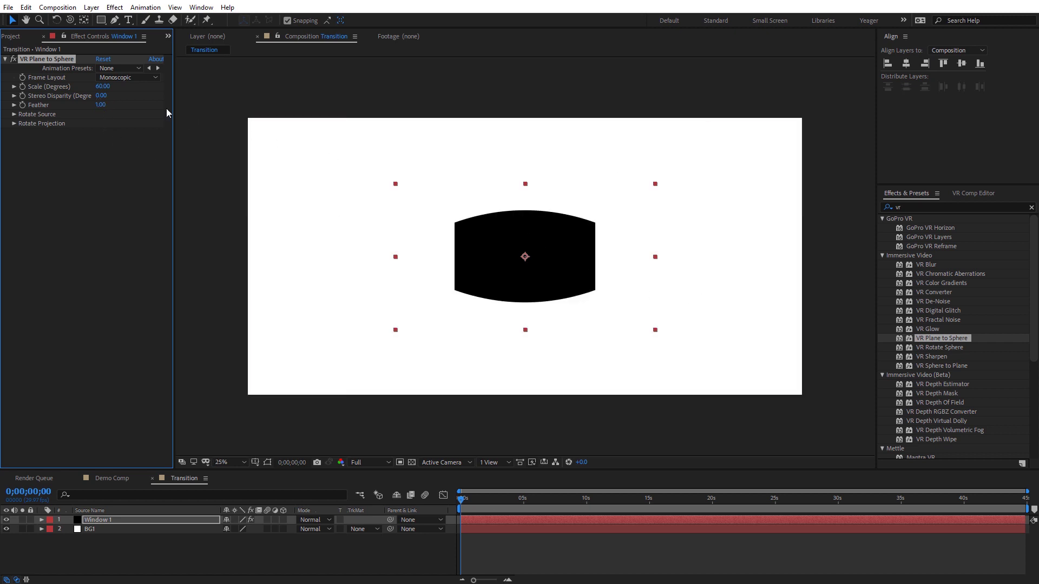
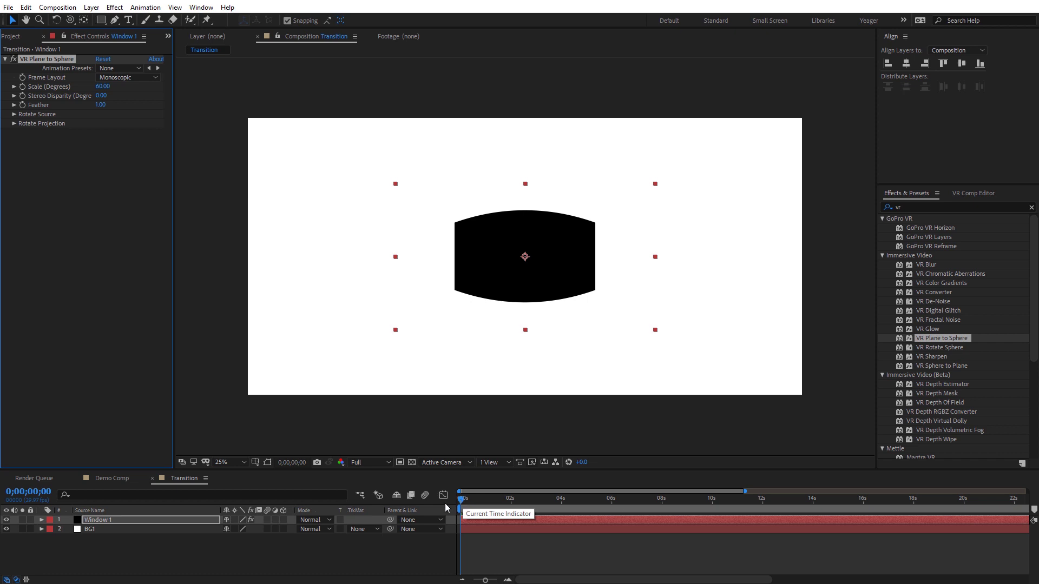
Animate Window 1's VR Plane to Sphere Scale (Degrees) from 0 at the composition start to 180 at 0;00;02;00, and check the animation
drag(105, 87, 156, 78)
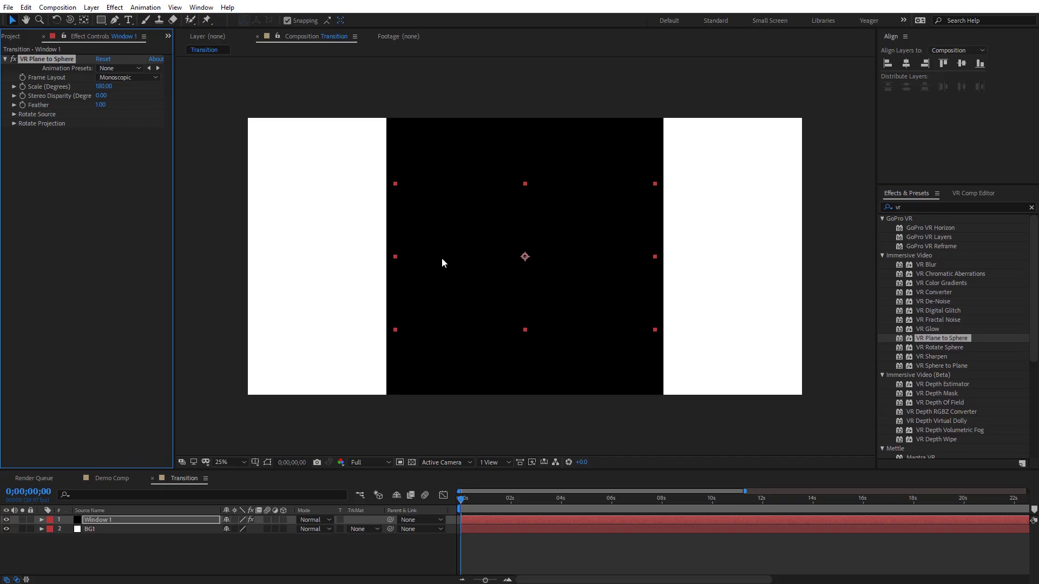
drag(102, 87, 6, 103)
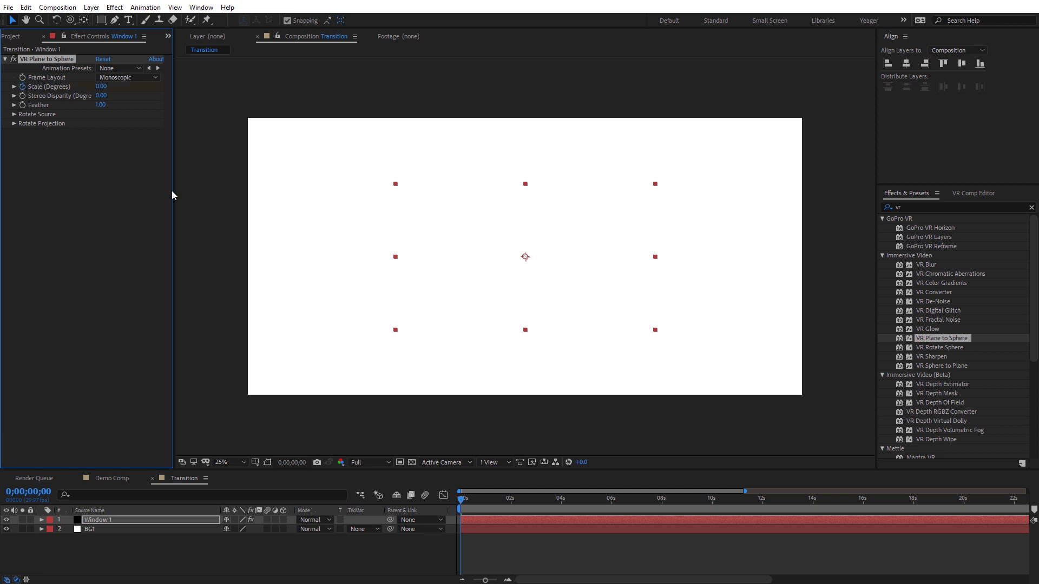
click(470, 498)
drag(489, 519, 513, 528)
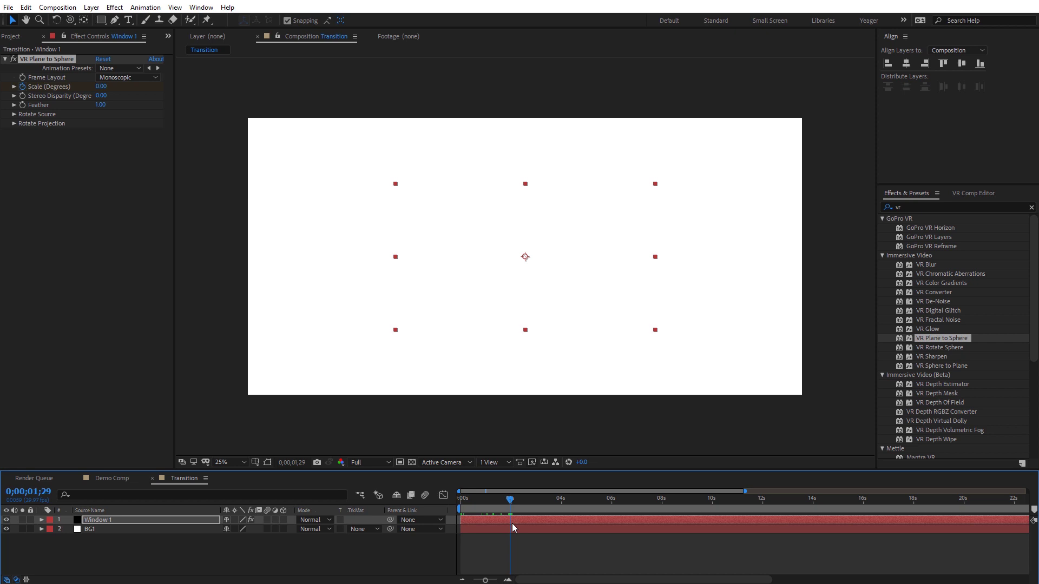
key(Page_Down)
drag(102, 87, 254, 116)
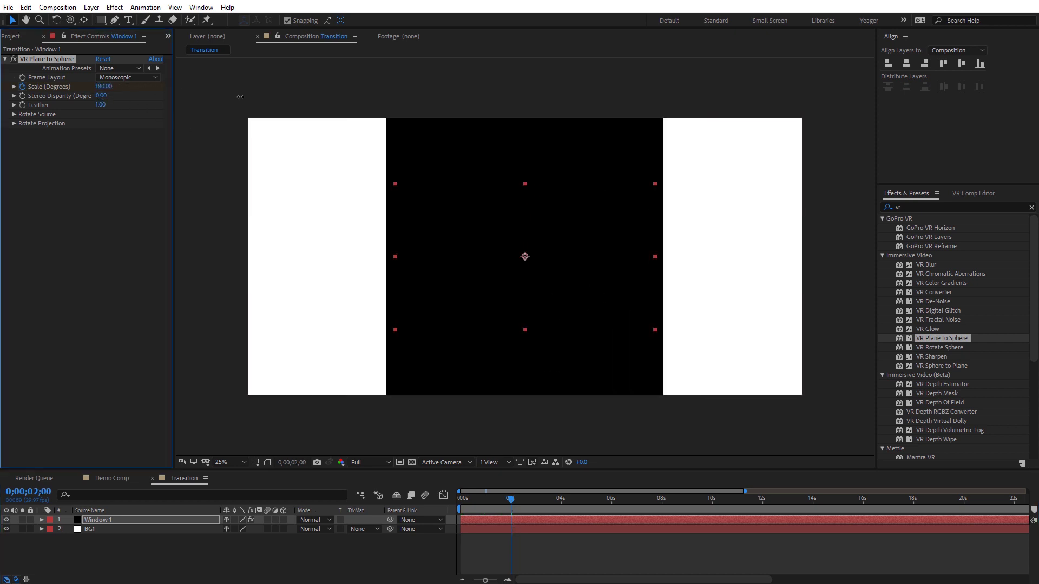
mouse_move(517, 507)
mouse_down()
mouse_move(460, 509)
mouse_move(514, 511)
mouse_up()
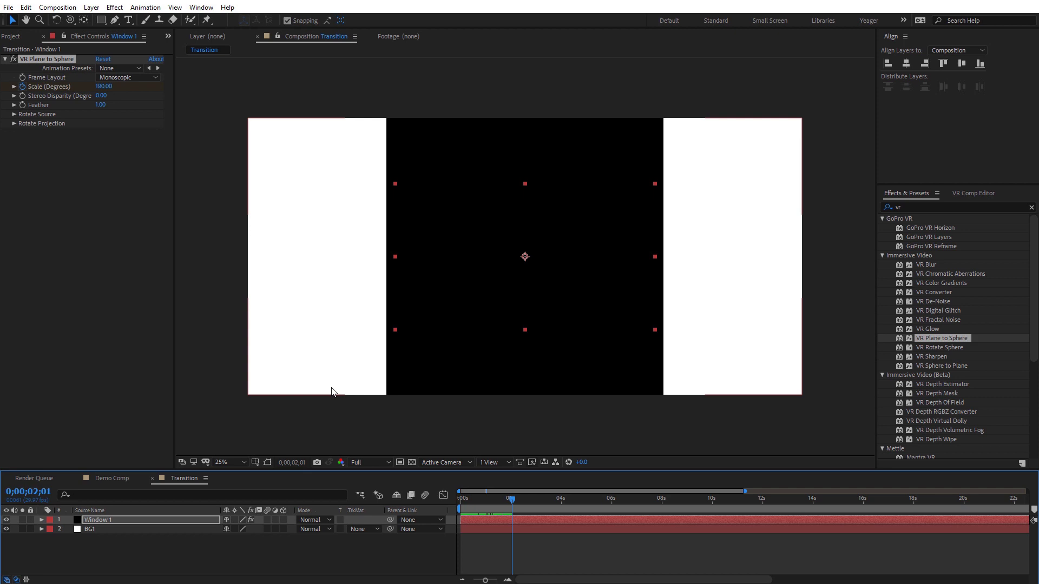
Add a black (000000) composition-size solid named BG2, 4096 px wide and 2048 px high, above Window 1
click(355, 405)
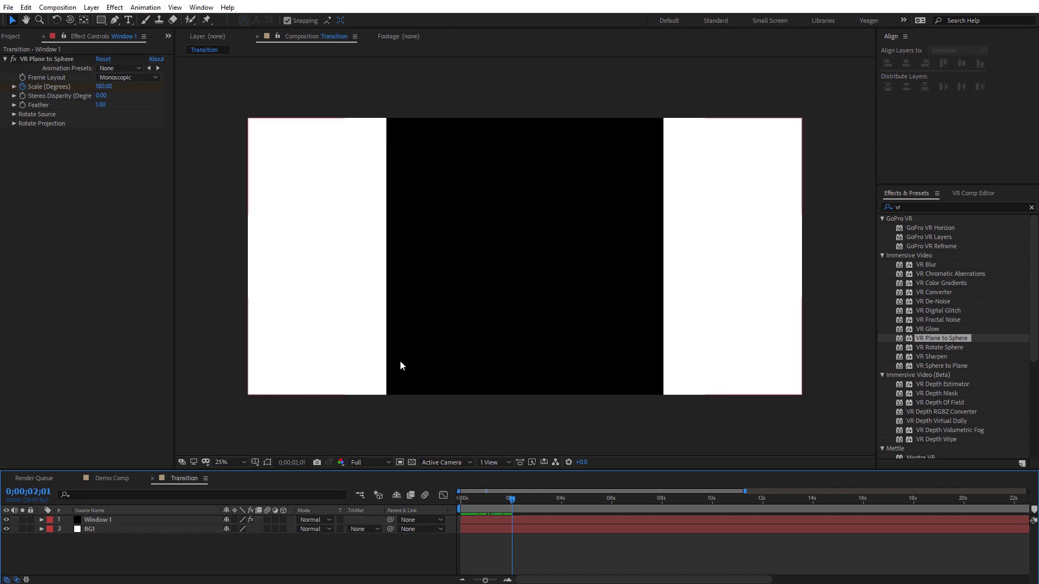
right_click(208, 225)
mouse_move(266, 231)
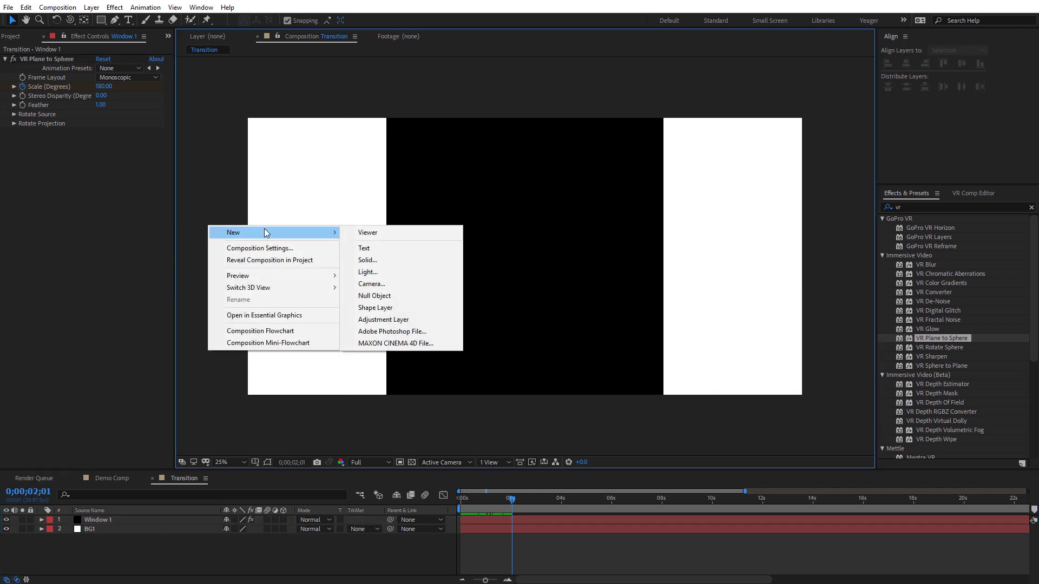
click(373, 263)
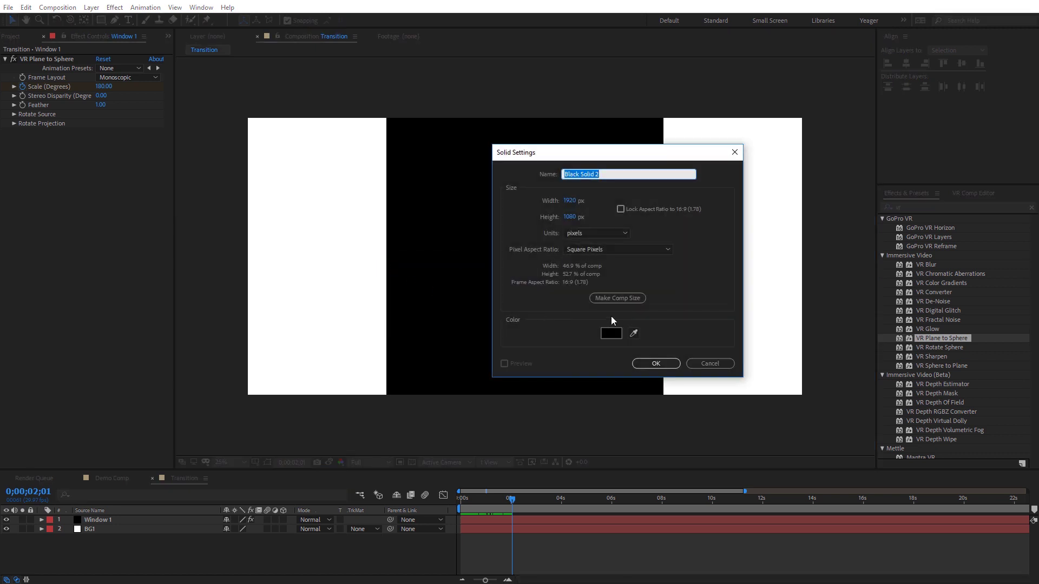
click(615, 299)
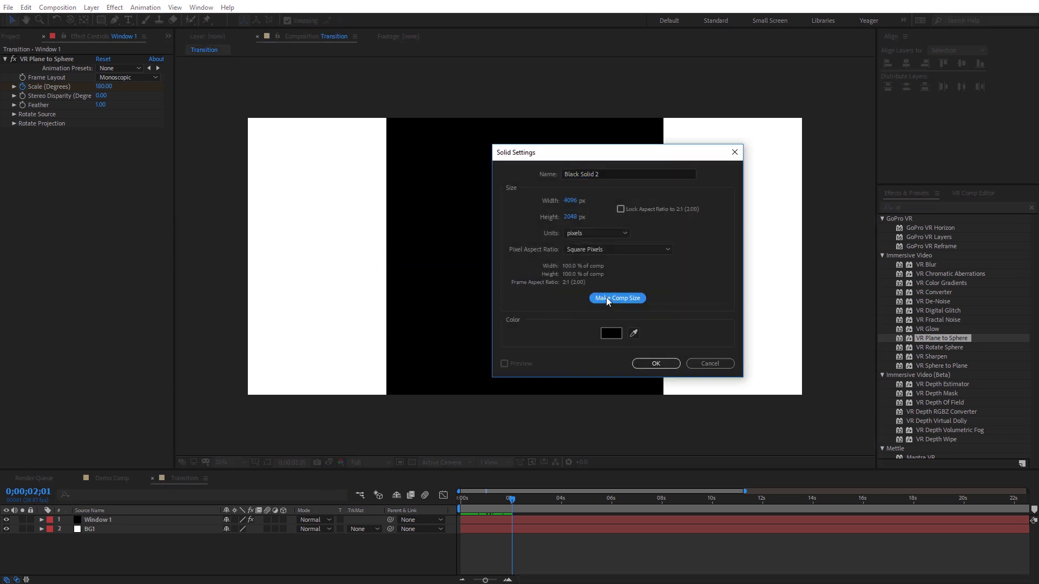
drag(600, 170, 538, 168)
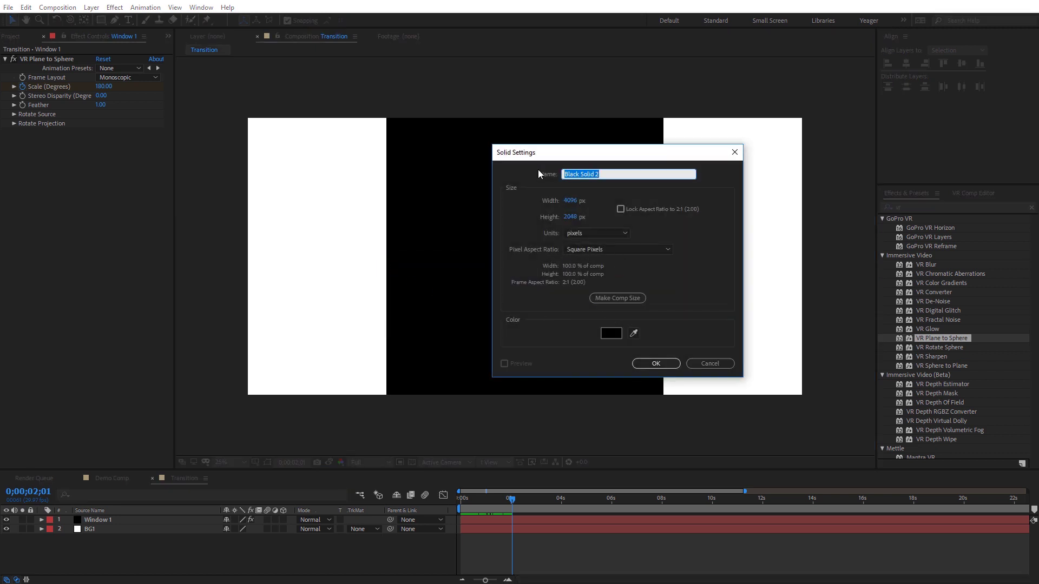
text(BG2)
click(610, 333)
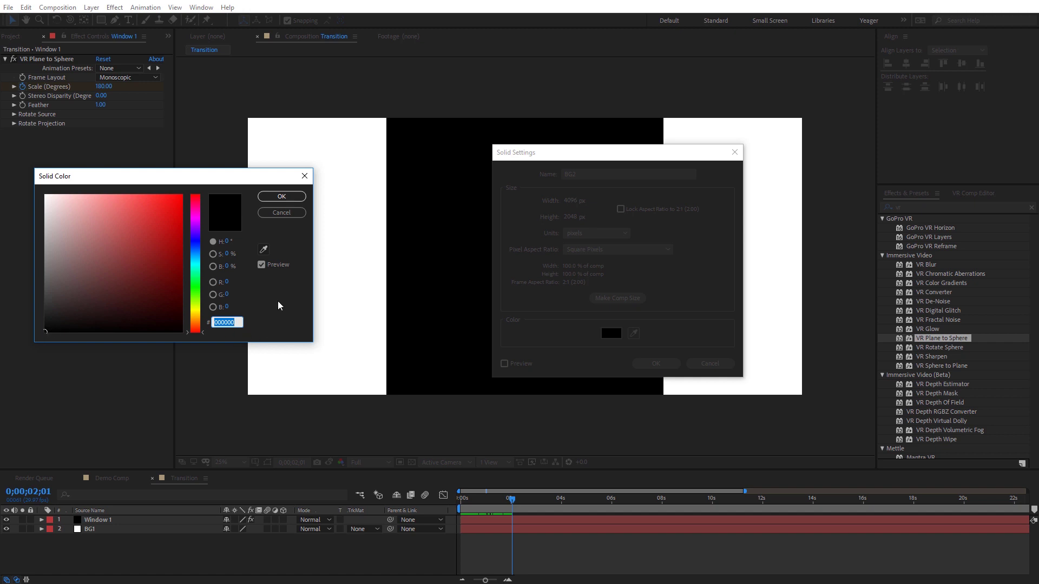
click(285, 198)
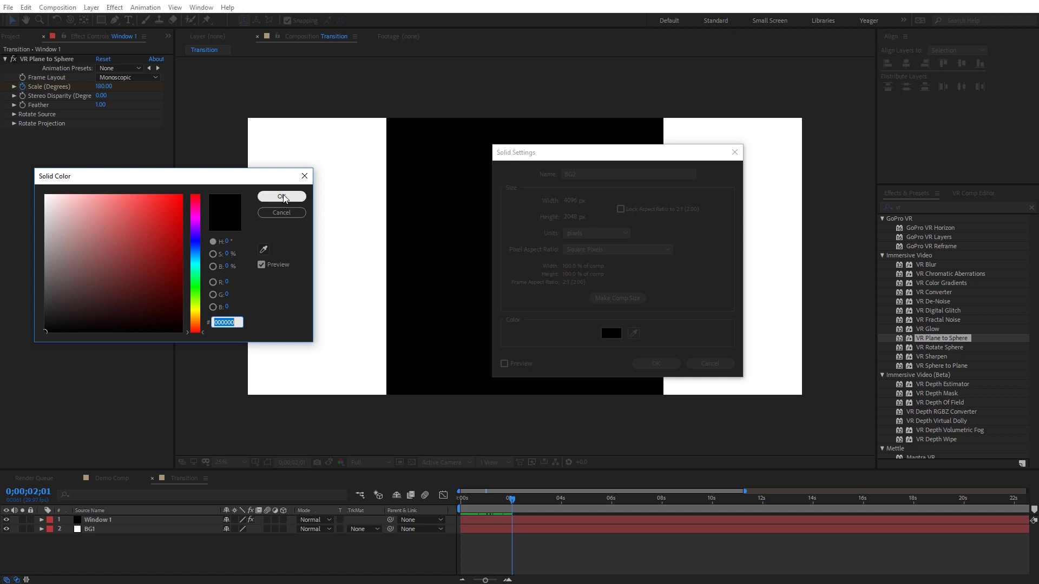
click(656, 363)
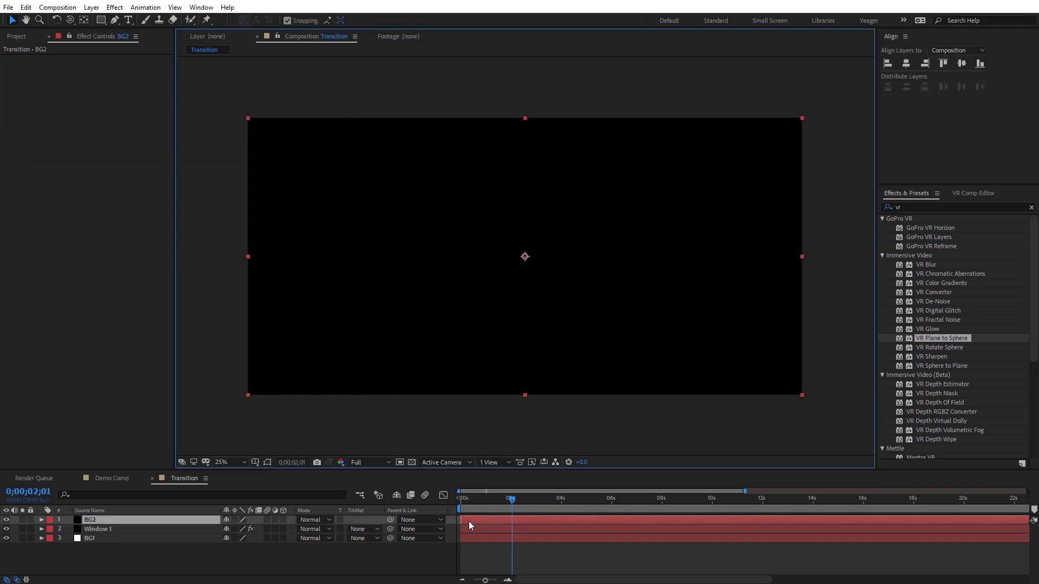
Shift the BG2 layer to start at 0;00;02;01 and set its label colour to Yellow
drag(469, 521, 519, 520)
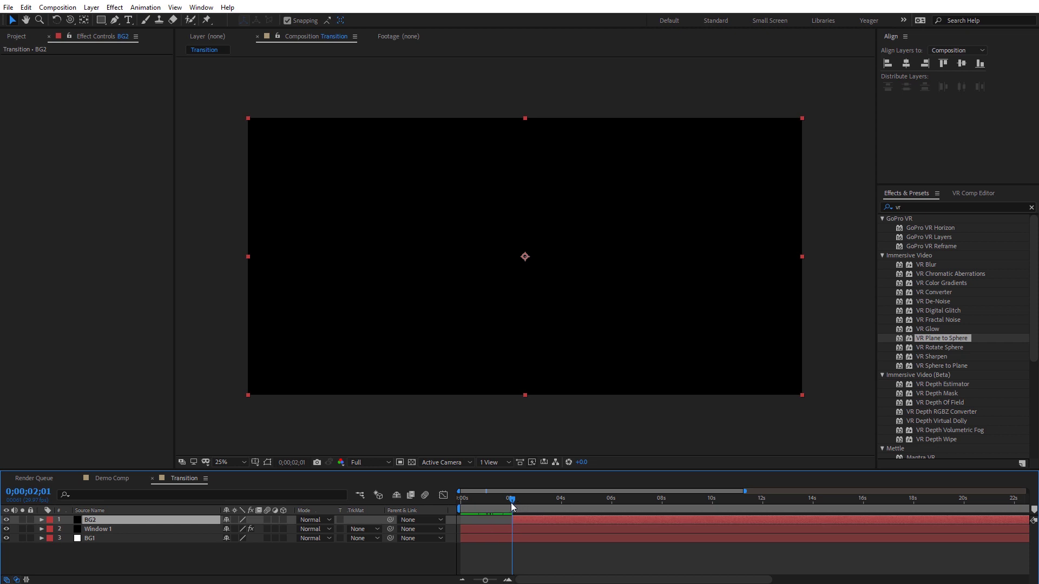
click(50, 520)
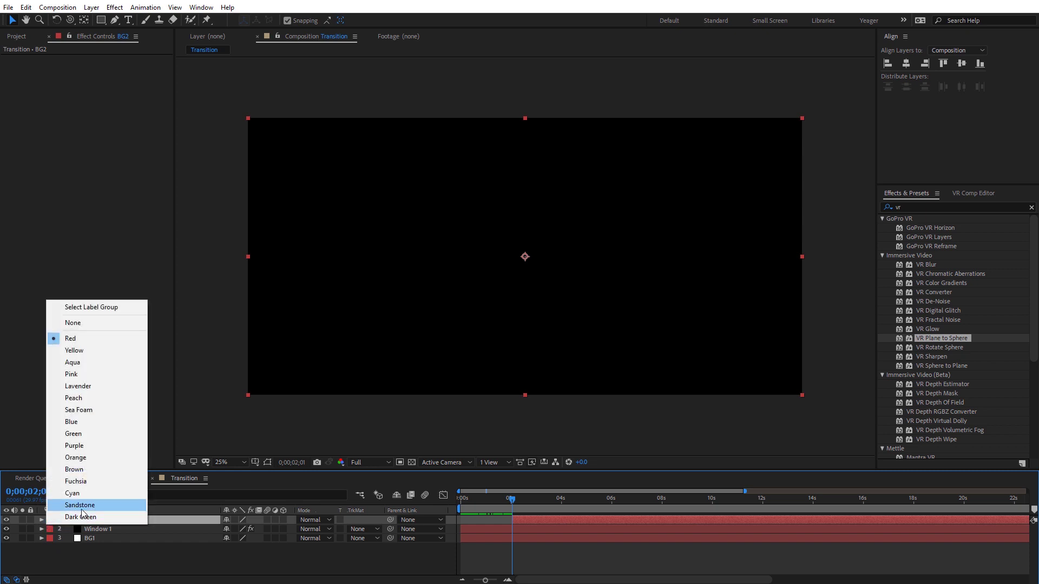
click(81, 350)
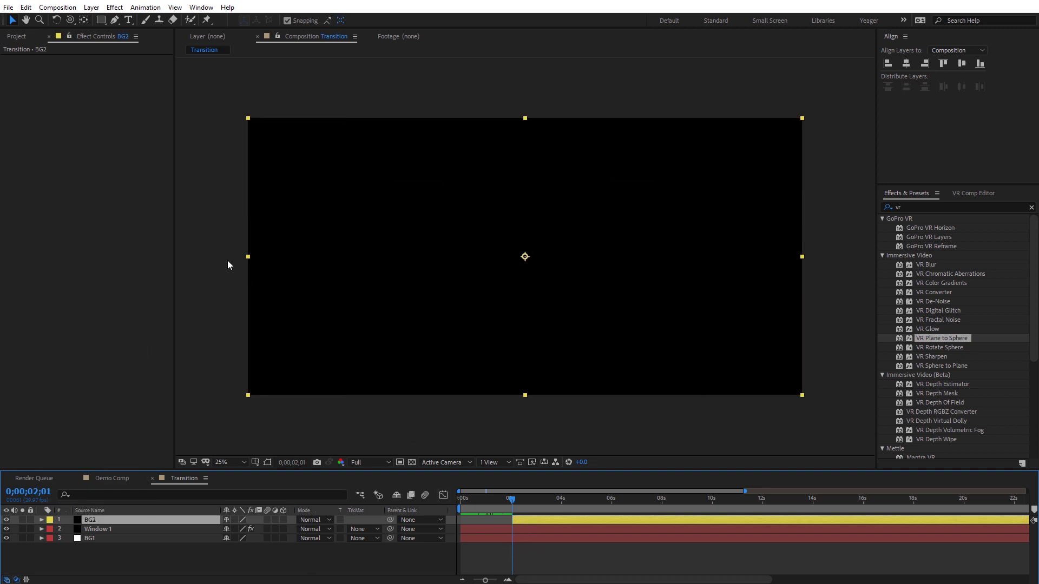
Add a white (FFFFFF) solid named Window 2, 1920 px wide and 1080 px high, above BG2
right_click(204, 246)
mouse_move(246, 254)
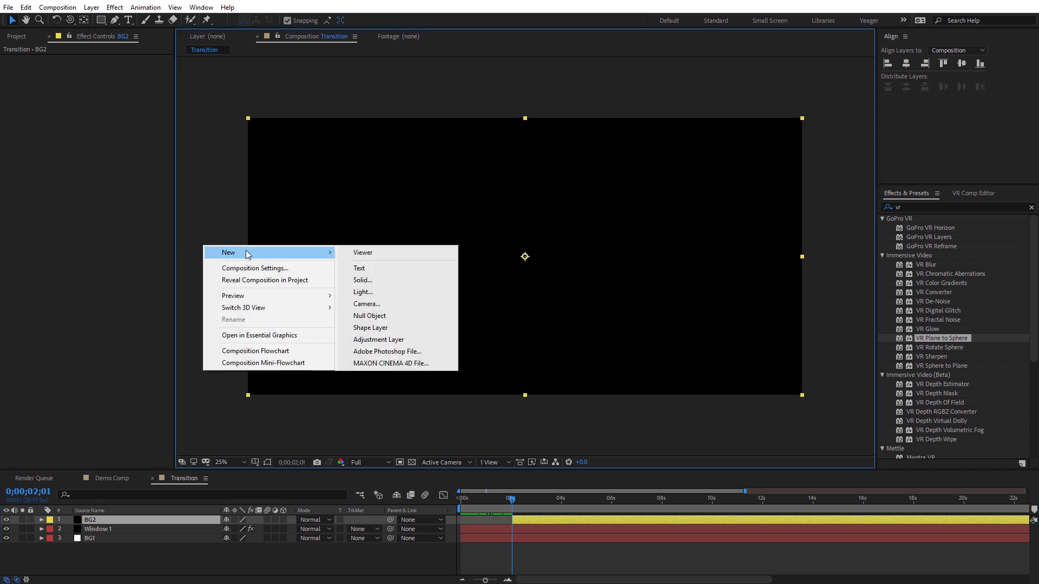
click(372, 279)
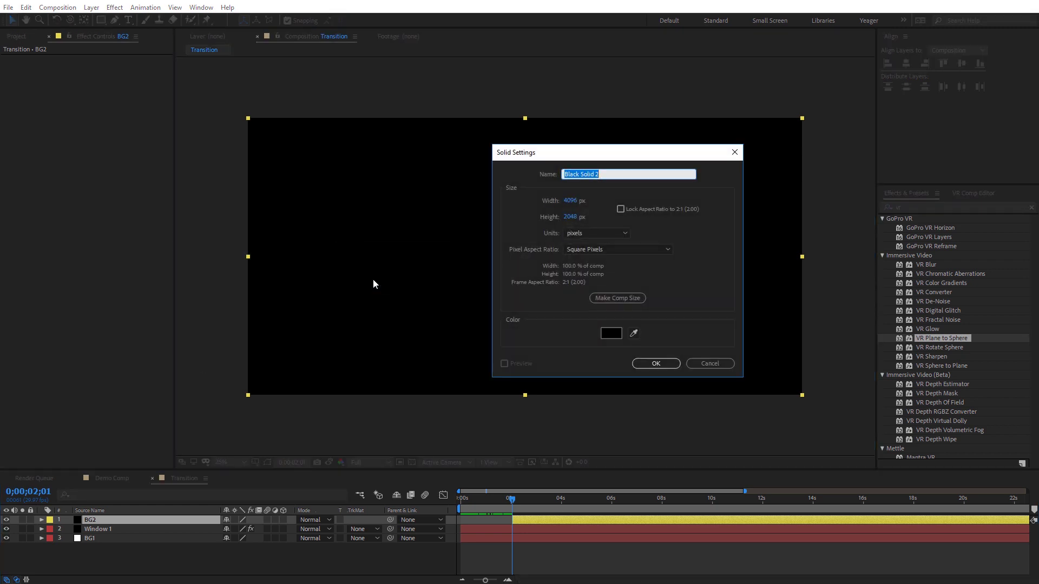
text(Window)
click(569, 199)
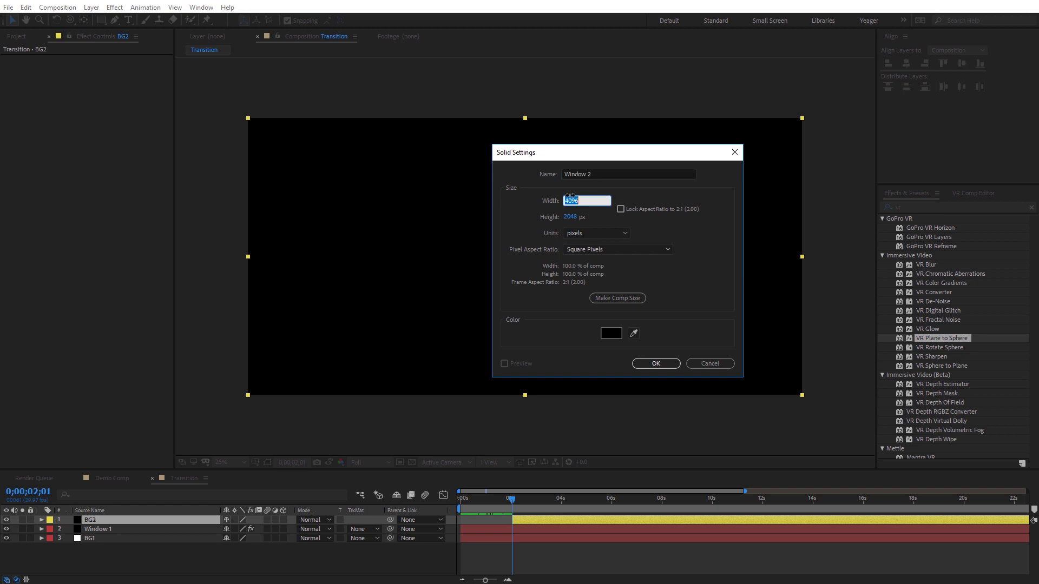
text(1920)
click(577, 216)
text(1080)
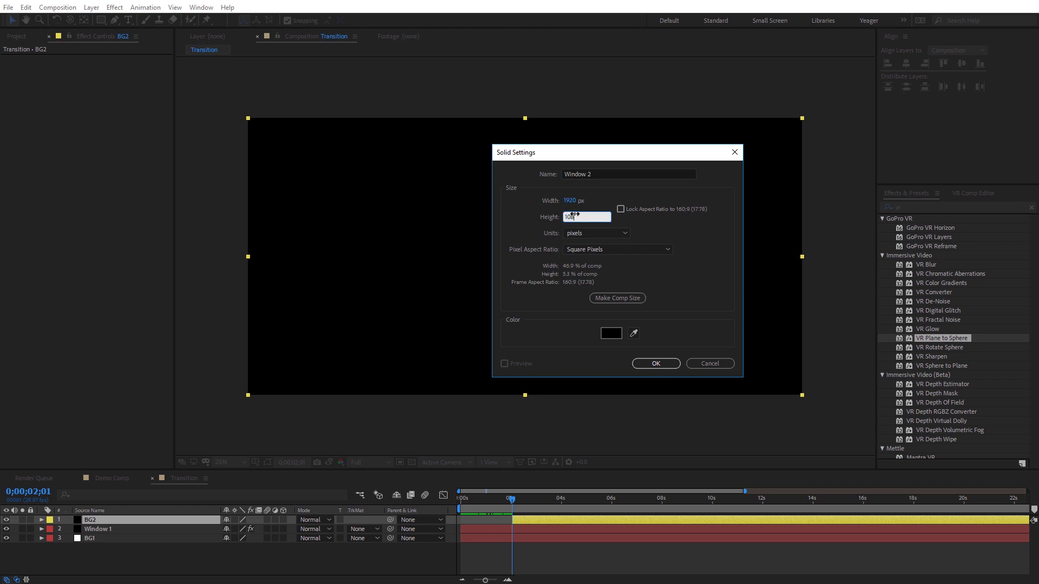
click(616, 336)
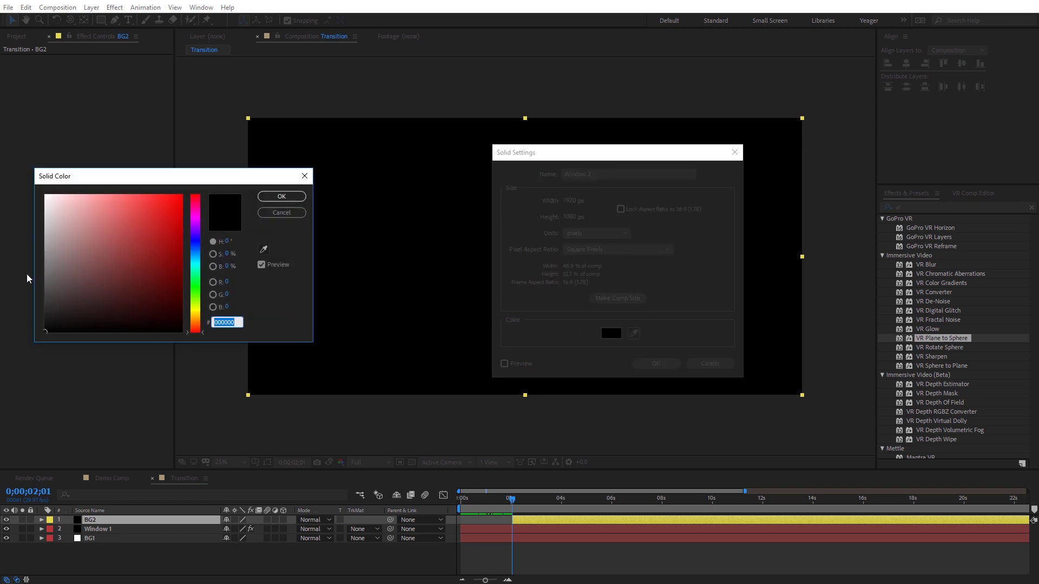
click(59, 226)
click(45, 195)
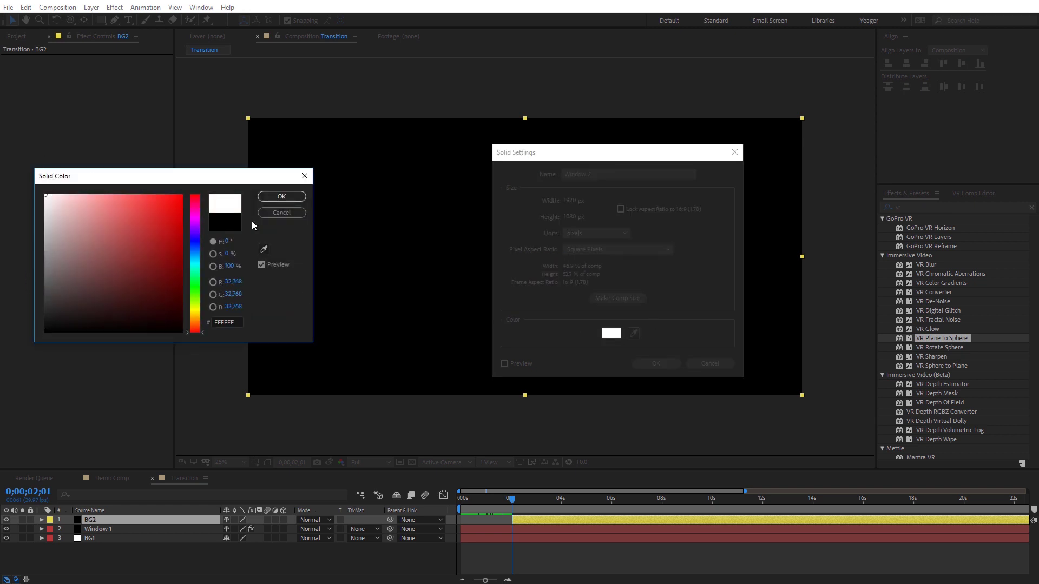
click(281, 200)
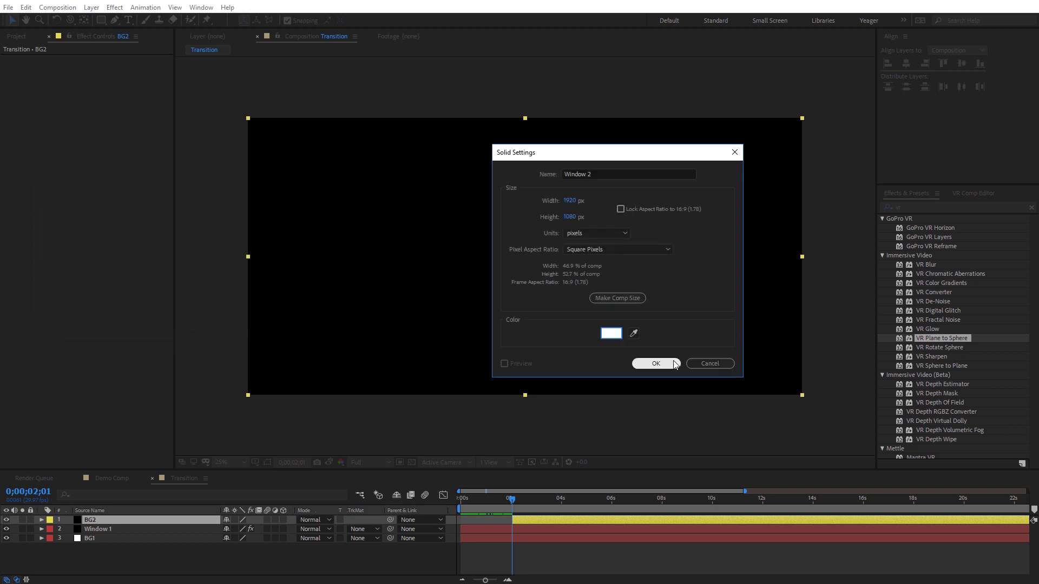
click(656, 363)
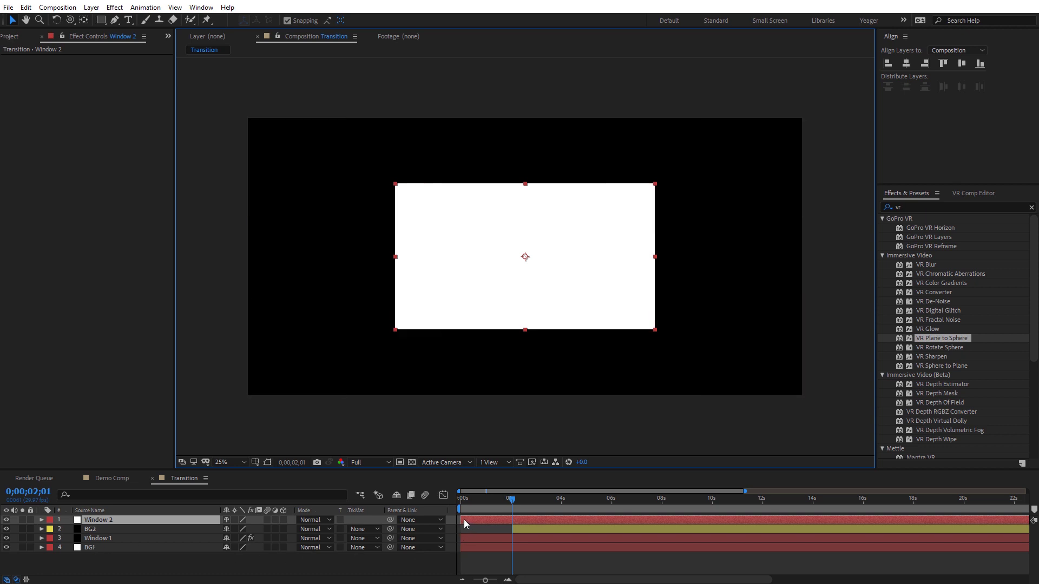
Shift the Window 2 layer to start at 0;00;02;01 and set its label colour to Yellow
drag(466, 524, 512, 520)
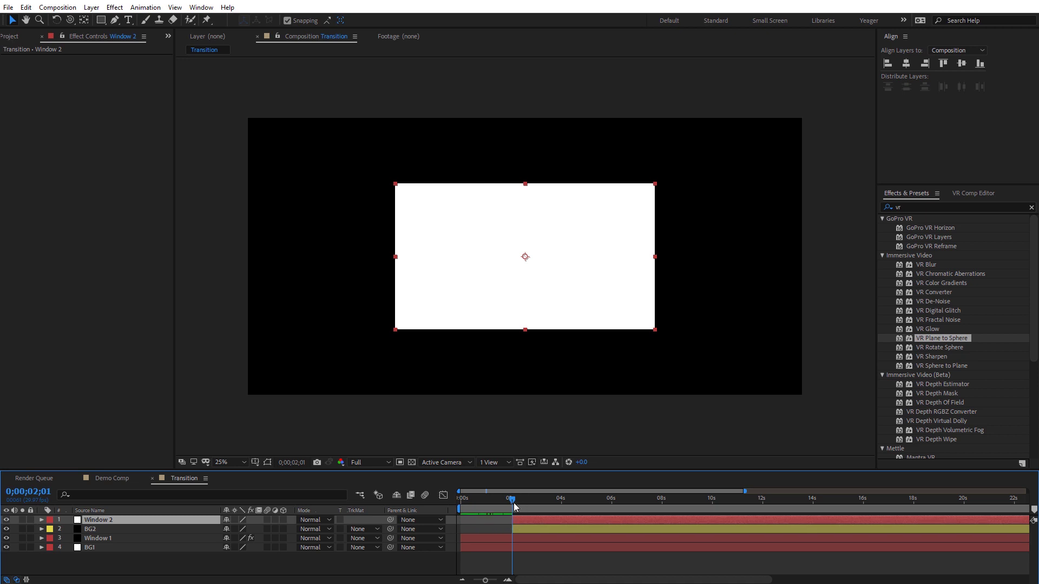
click(54, 521)
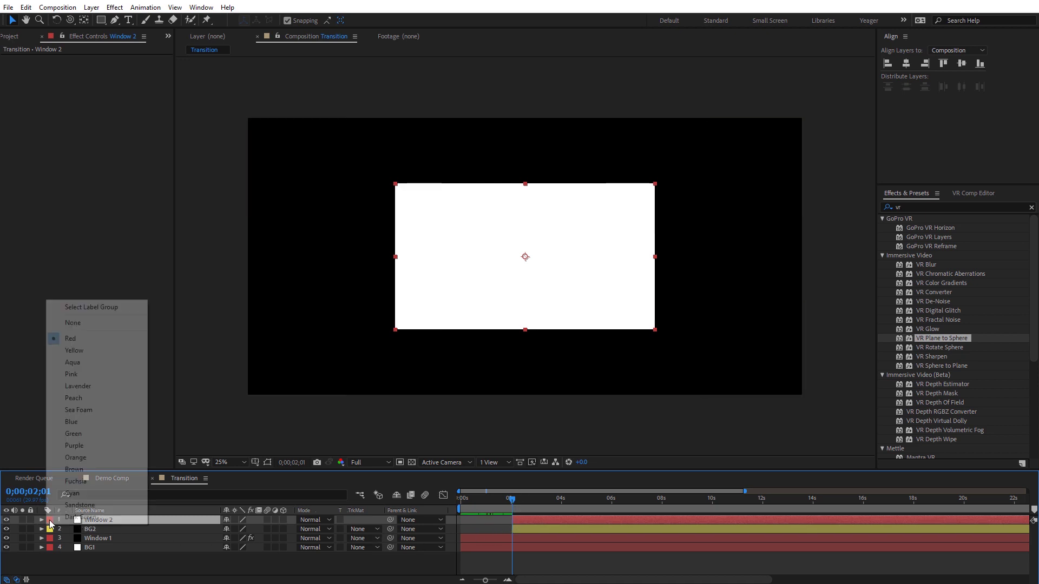
click(81, 352)
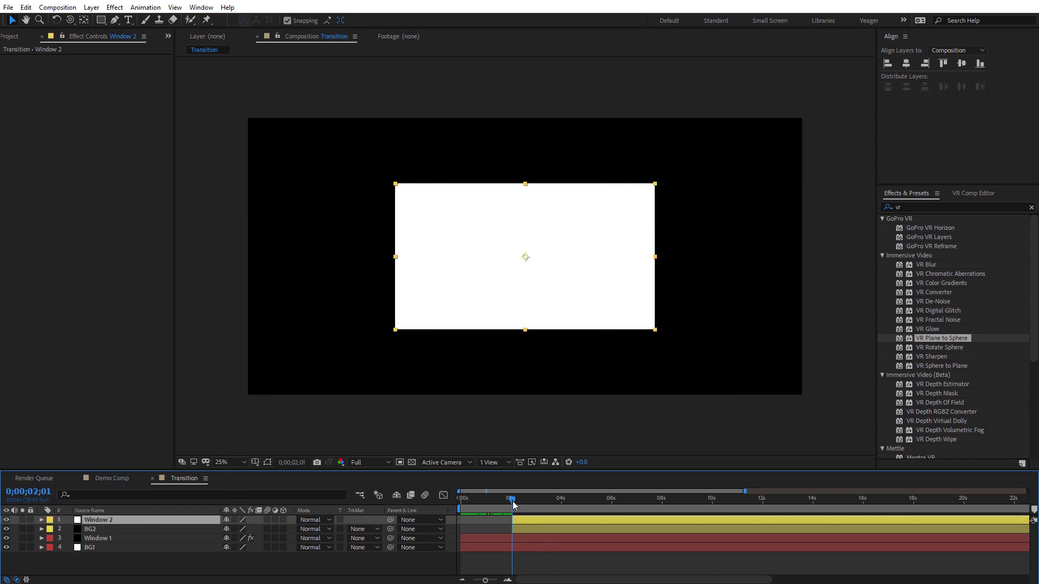
Move the Window 2 and BG2 layers together one frame earlier so both start at 0;00;02;00
mouse_move(513, 504)
mouse_down()
mouse_move(459, 503)
mouse_move(511, 518)
mouse_move(510, 500)
mouse_up()
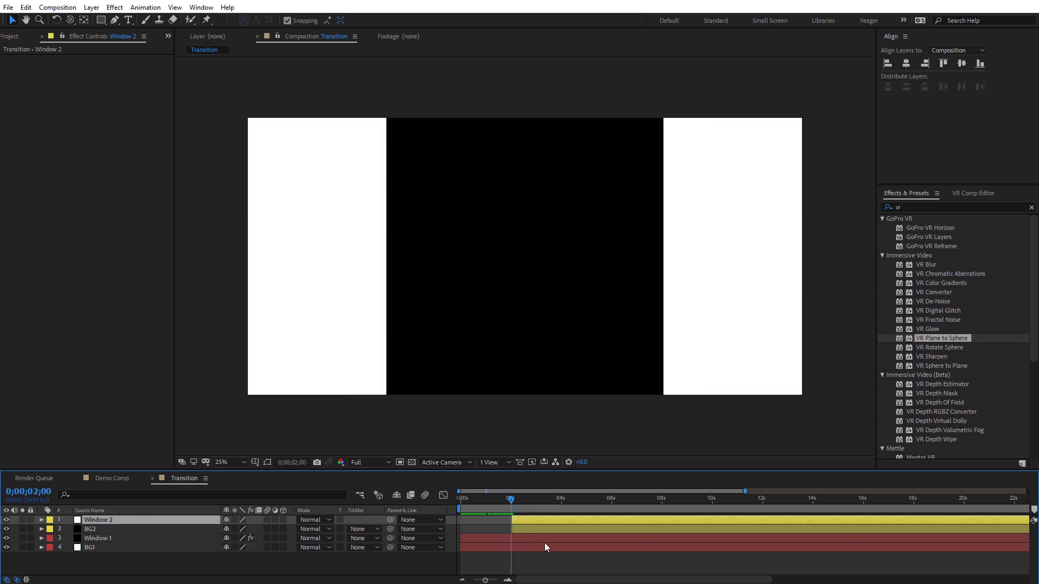
key(equal)
key(equal)
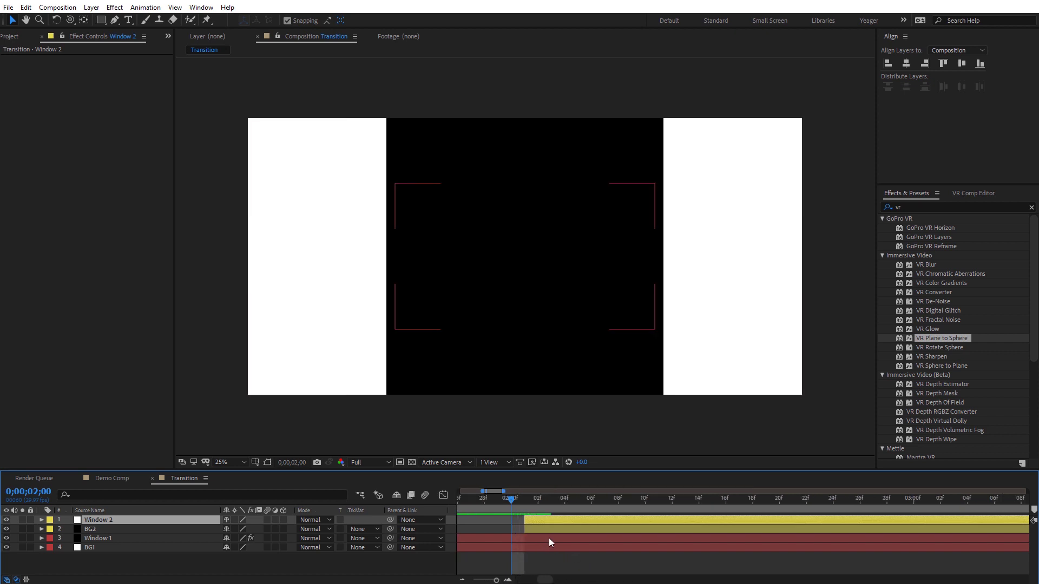
key(Page_Down)
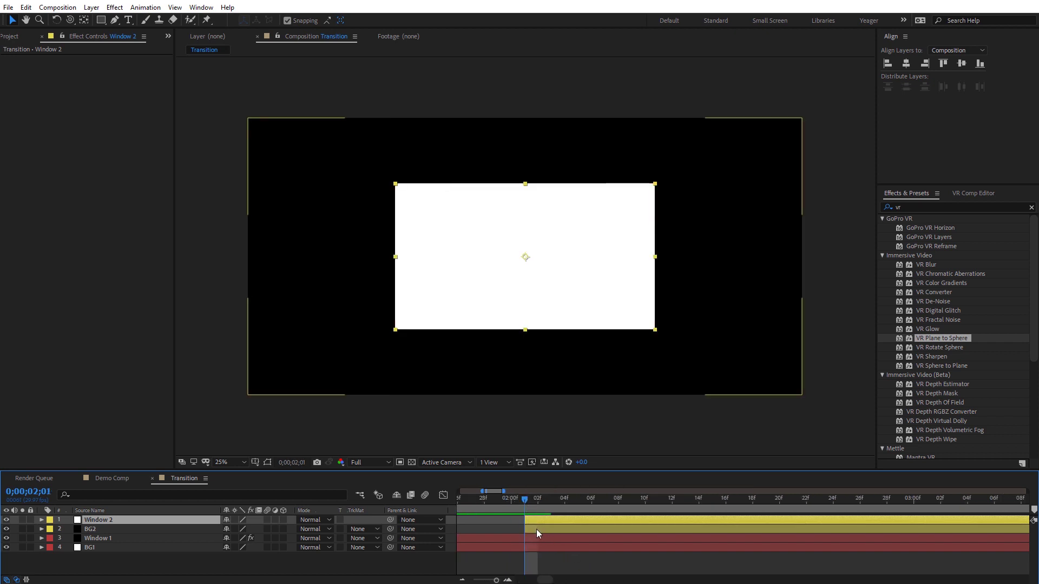
shift+click(550, 529)
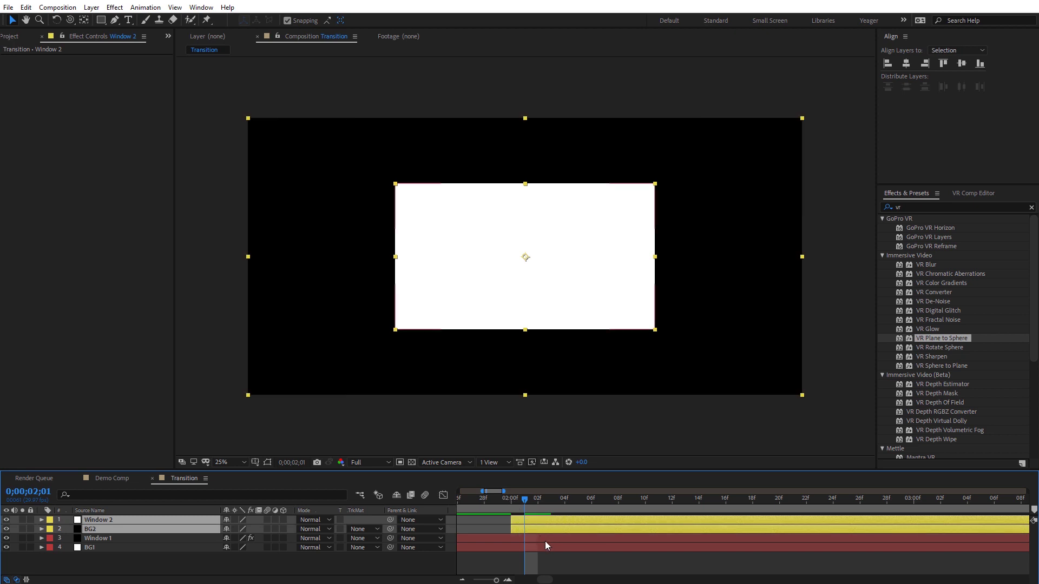
key(minus)
key(minus)
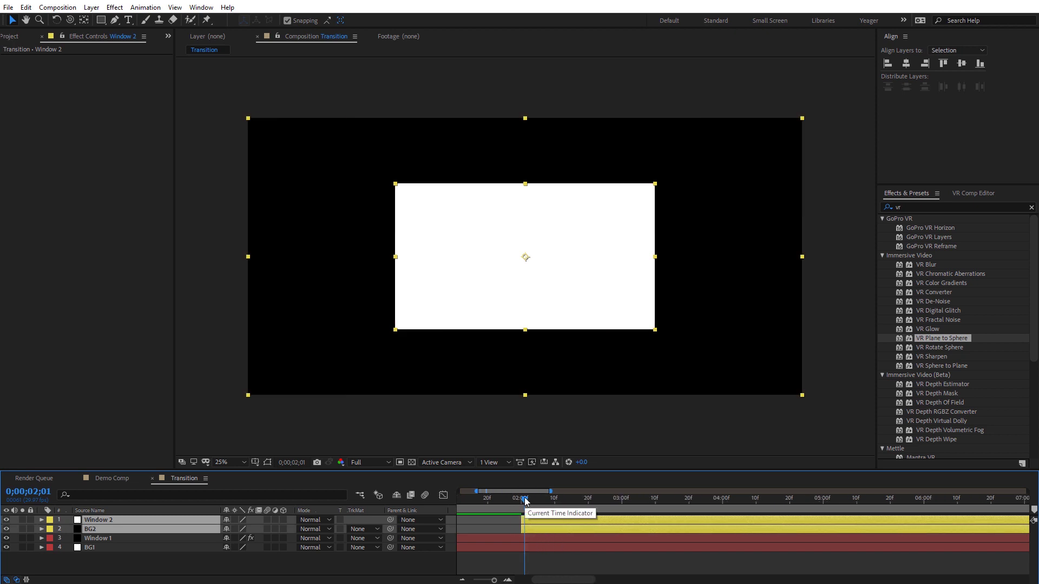
mouse_move(525, 507)
mouse_down()
mouse_move(502, 501)
mouse_move(522, 500)
mouse_up()
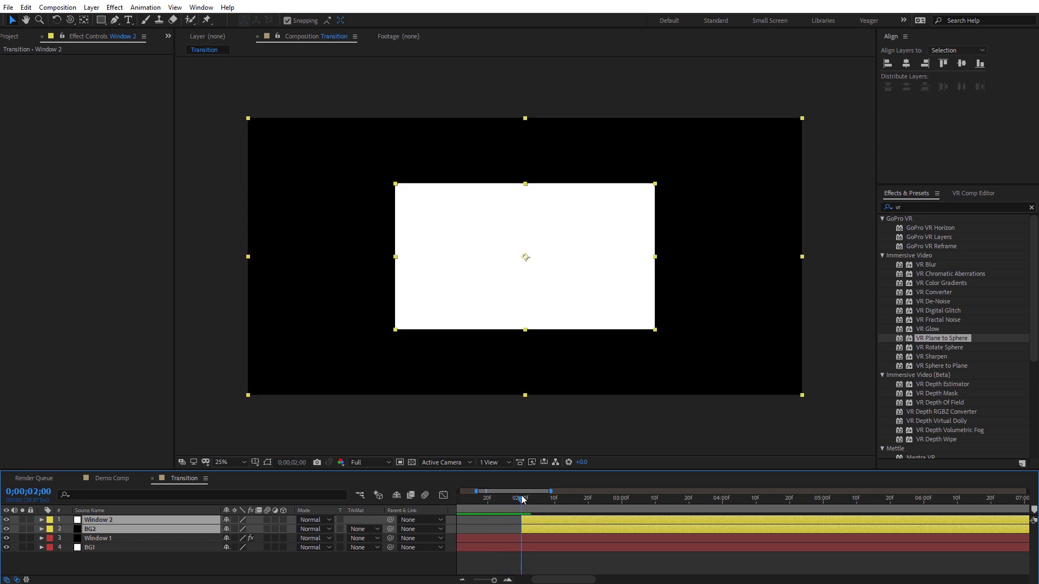
click(477, 444)
Apply VR Plane to Sphere to Window 2 with Feather set to 1 and Scale (Degrees) set to 180
click(97, 520)
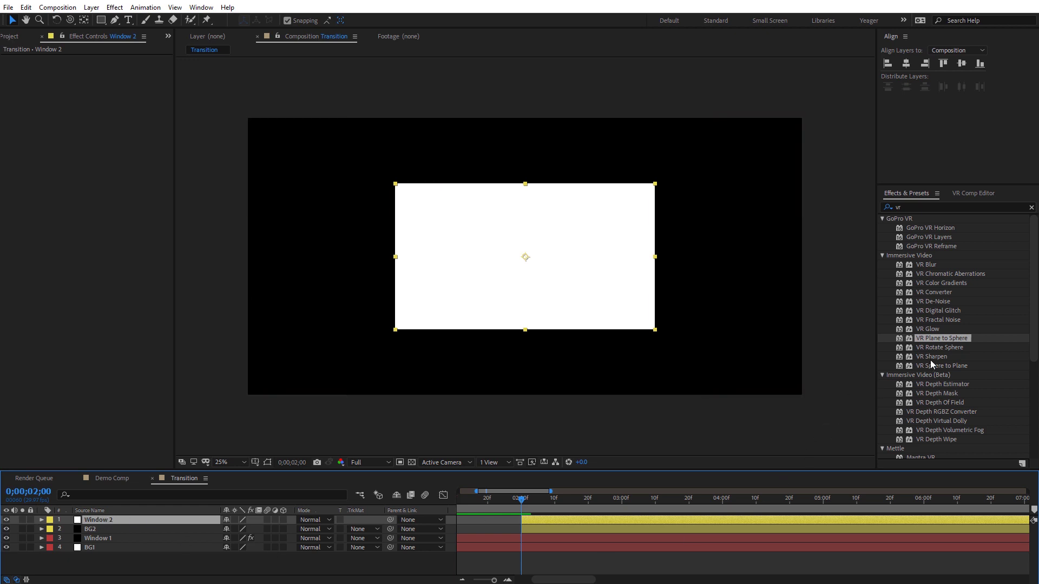
drag(941, 338, 609, 294)
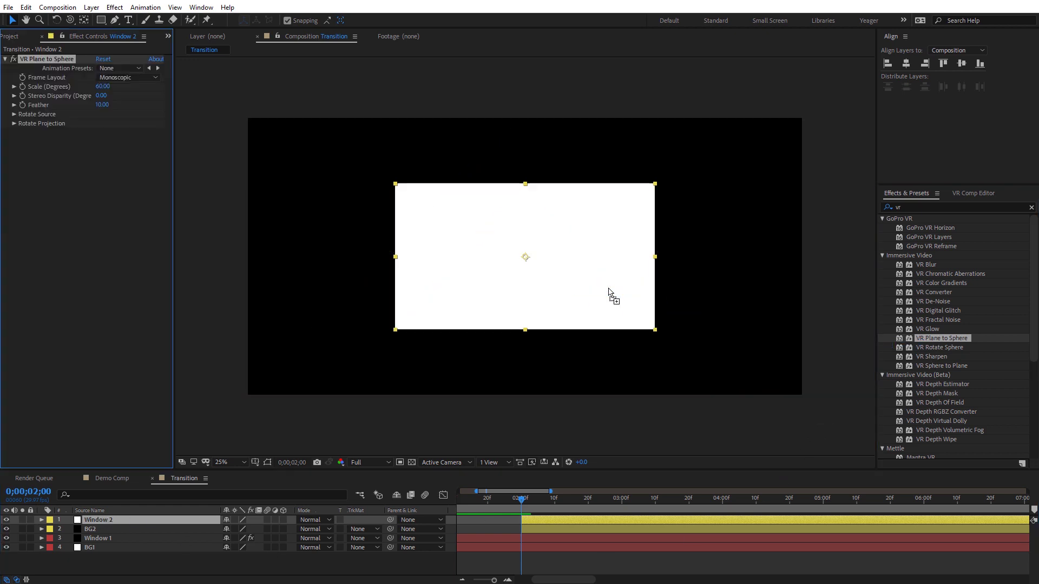
click(102, 105)
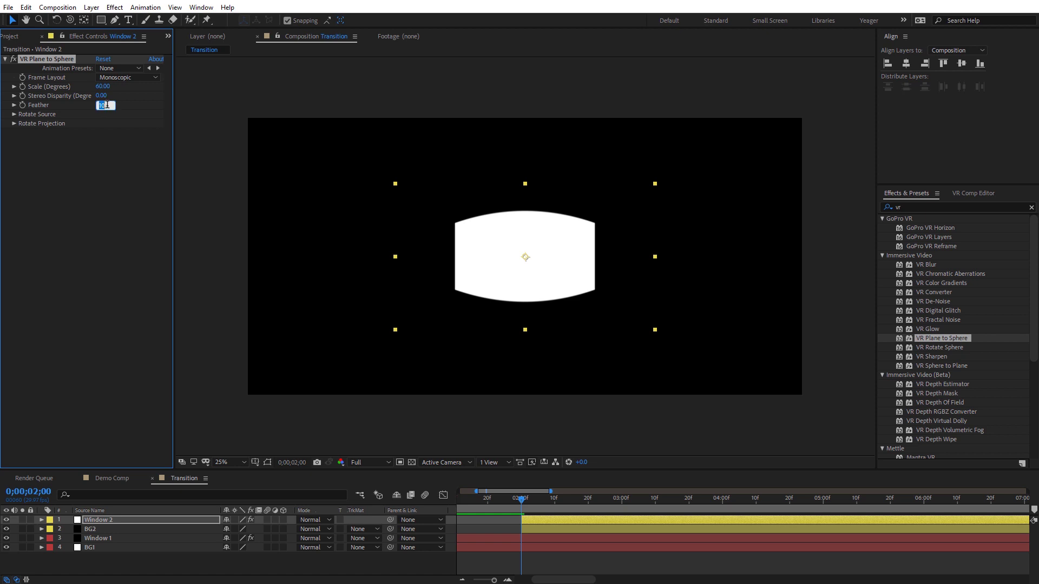
click(98, 155)
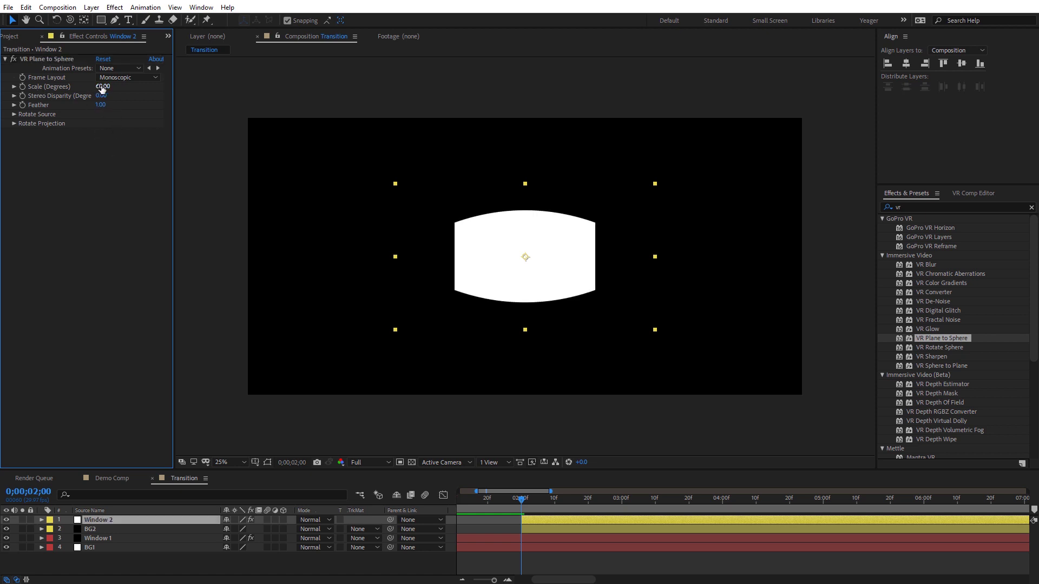
drag(103, 89, 192, 84)
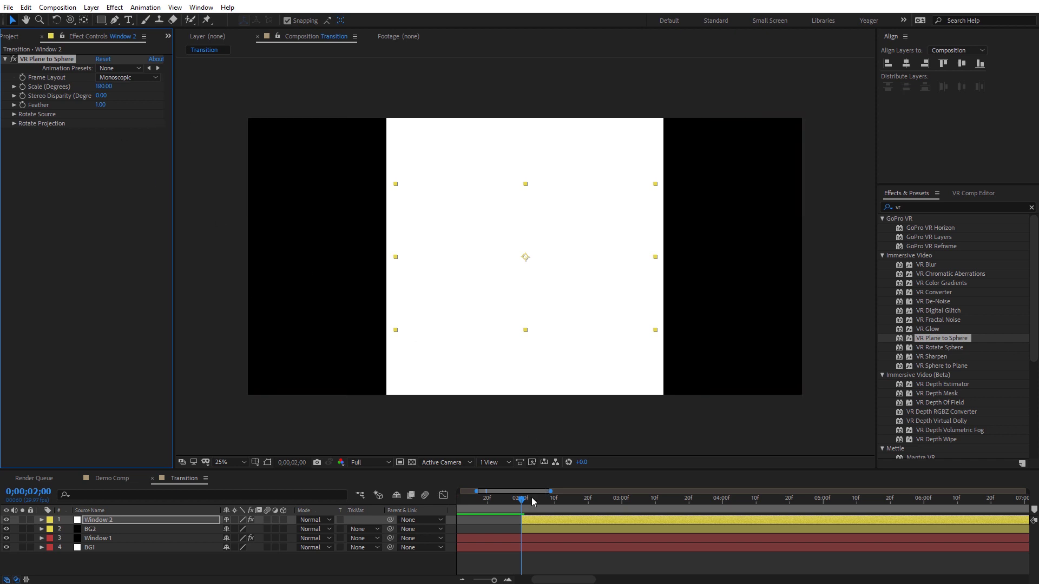
Set the Projection Pan (Y axis) of Window 2's VR Plane to Sphere effect to 180°
click(511, 500)
drag(512, 501, 521, 502)
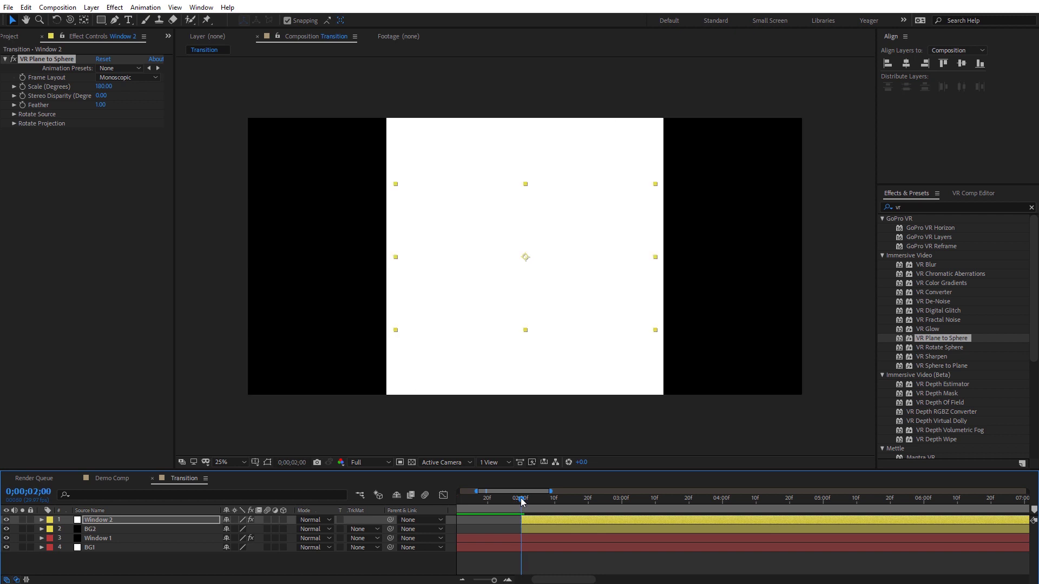
click(14, 124)
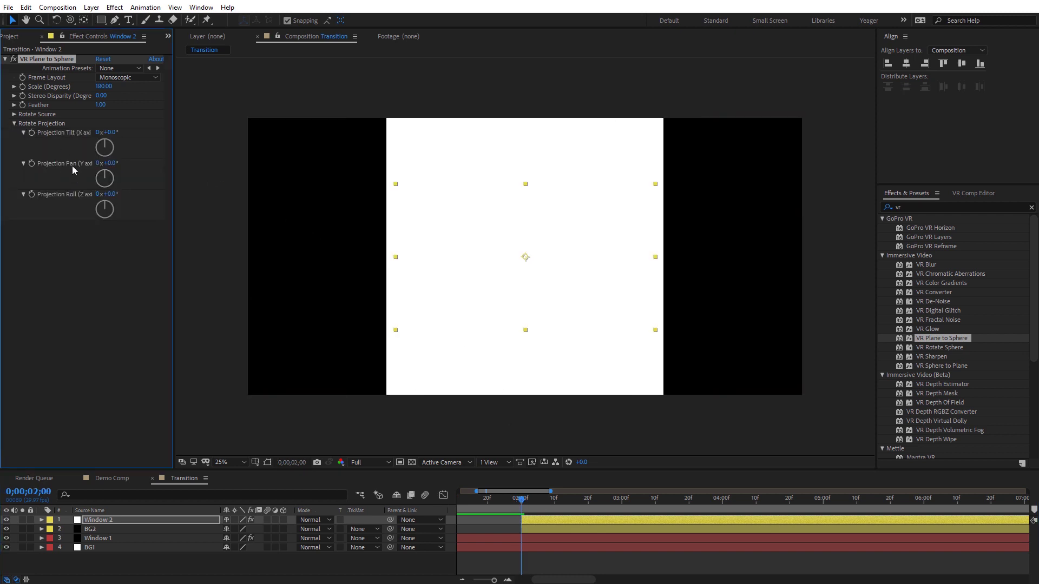
click(111, 163)
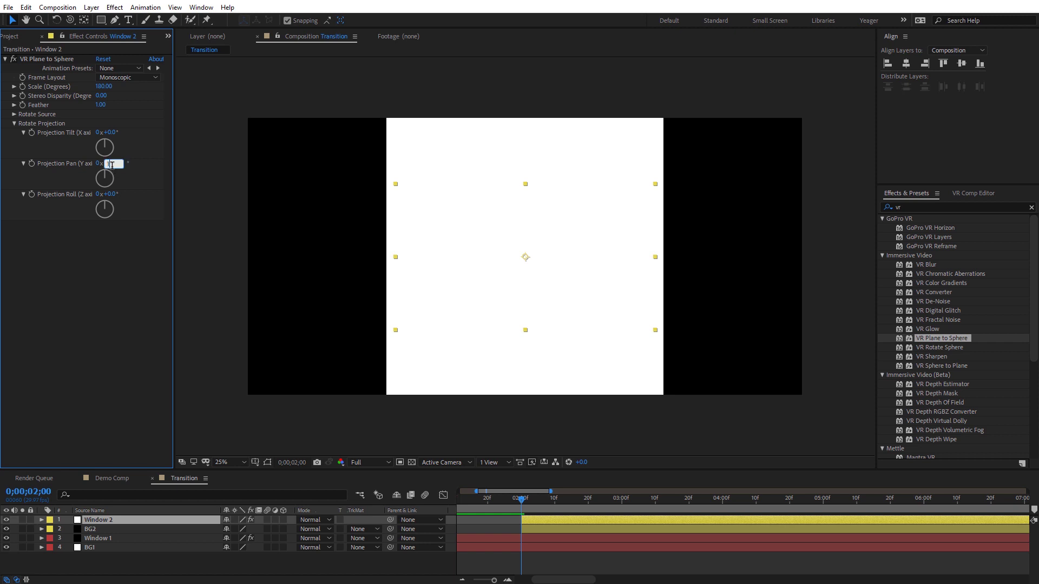
key(Return)
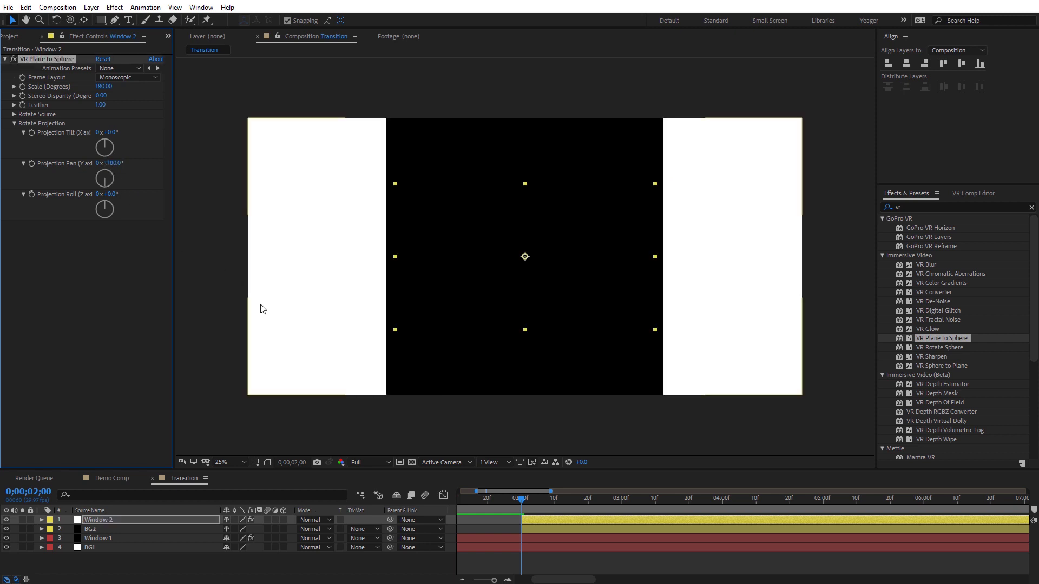
Keyframe Window 2's Scale (Degrees) from 180 at 0;00;02;00 to 0 at 0;00;04;00, and end the work area at 0;00;04;00
mouse_move(523, 503)
mouse_down()
mouse_move(456, 501)
mouse_move(744, 525)
mouse_move(670, 525)
mouse_move(531, 499)
mouse_up()
key(minus)
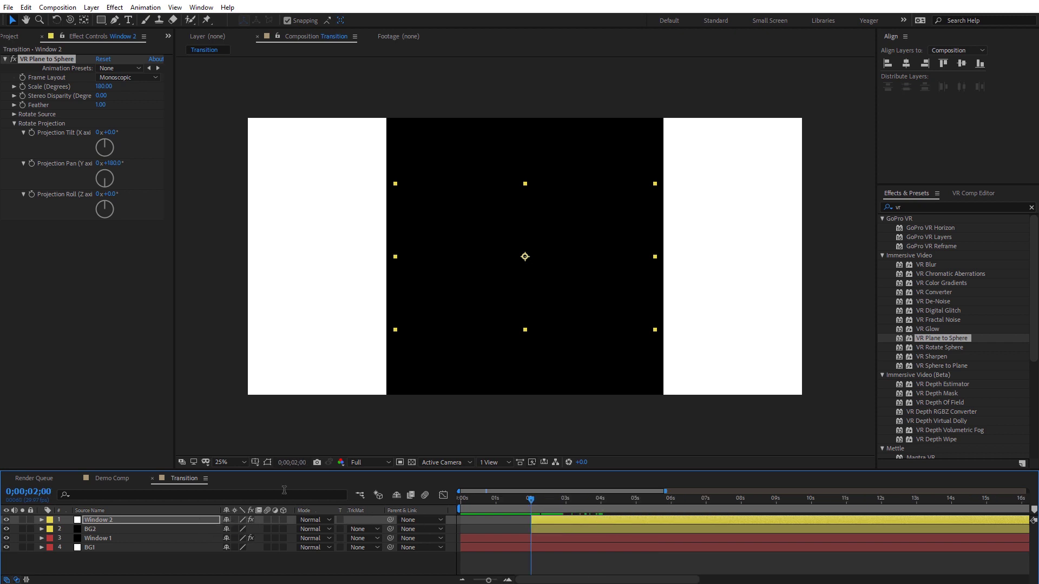
click(24, 90)
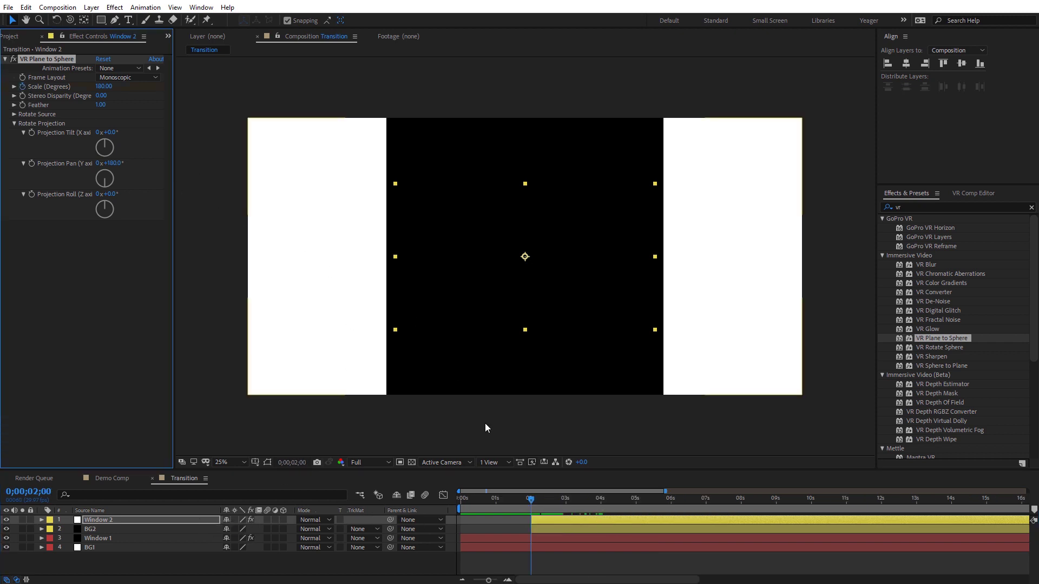
drag(531, 504, 602, 520)
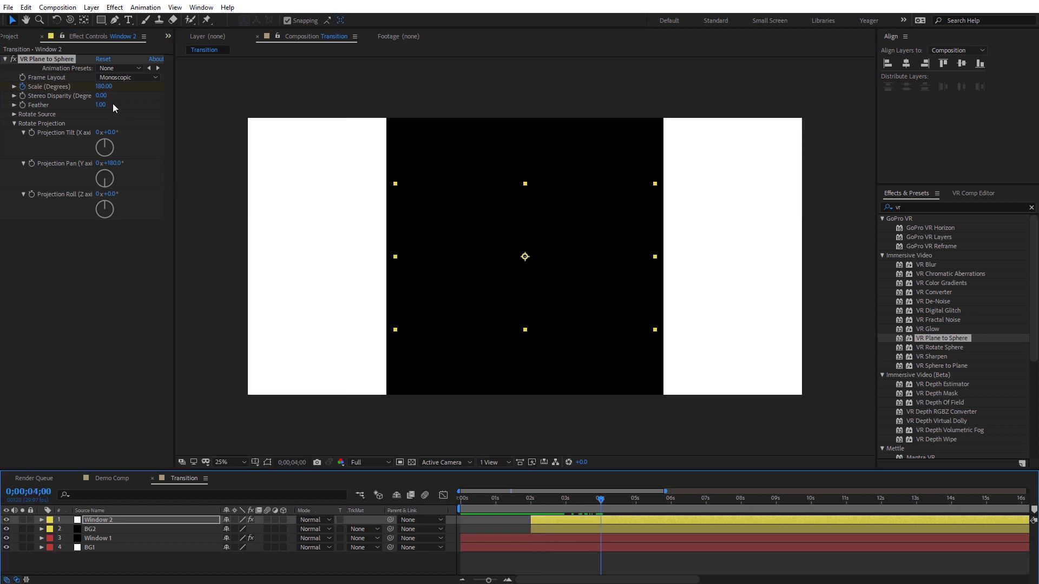
drag(108, 89, 10, 90)
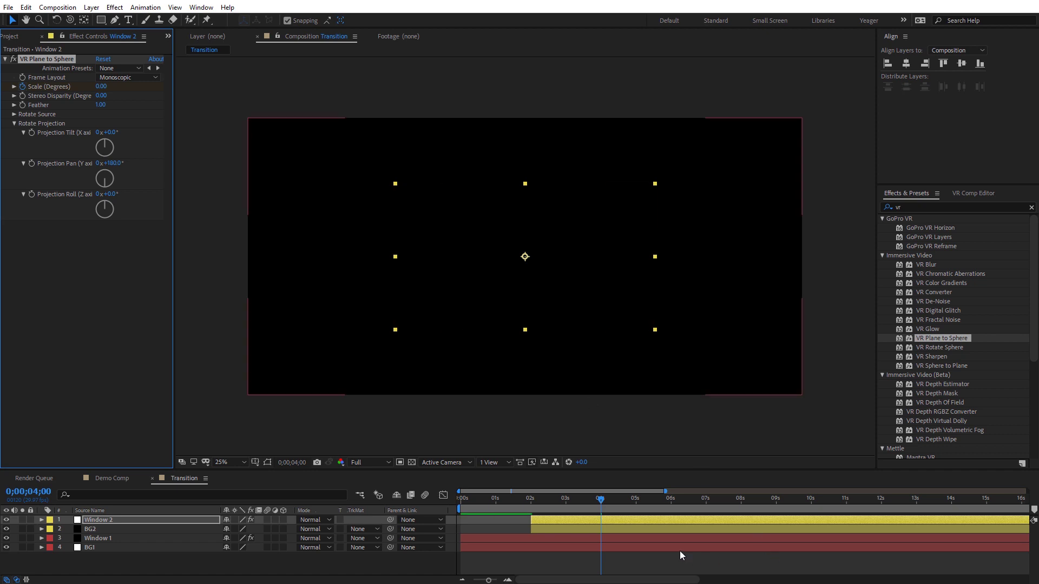
key(n)
mouse_move(588, 499)
mouse_down()
mouse_move(453, 501)
mouse_move(602, 503)
mouse_move(458, 516)
mouse_move(586, 517)
mouse_up()
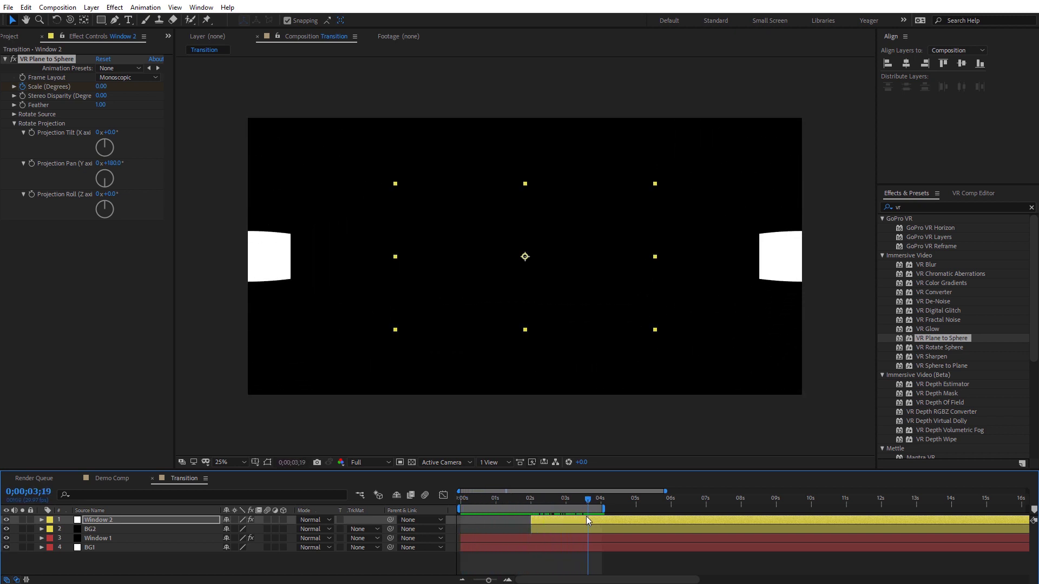
Apply Easy Ease to Window 2's first Scale (Degrees) keyframe at 0;00;02;00
click(541, 518)
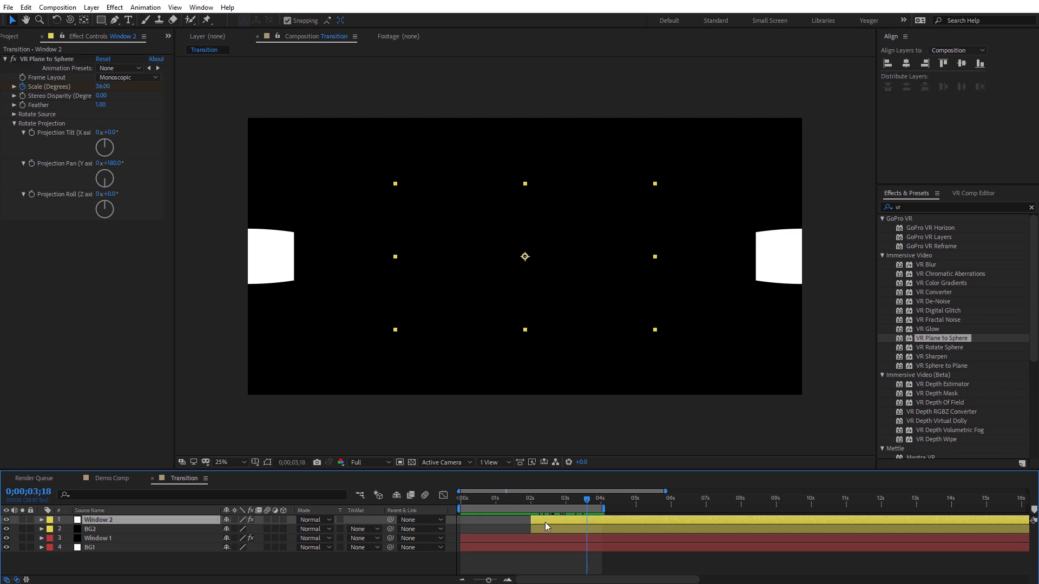
key(u)
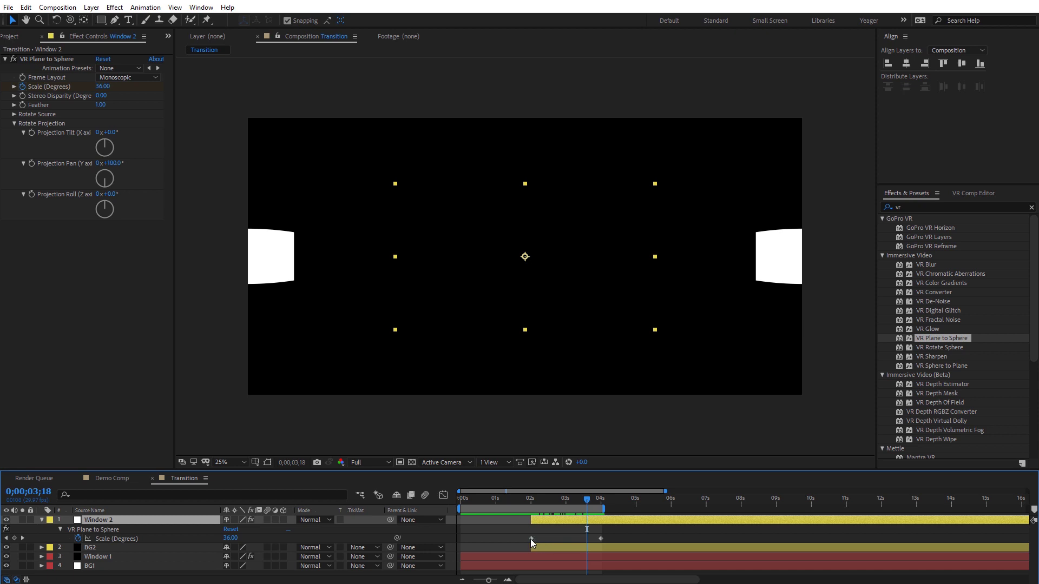
click(601, 540)
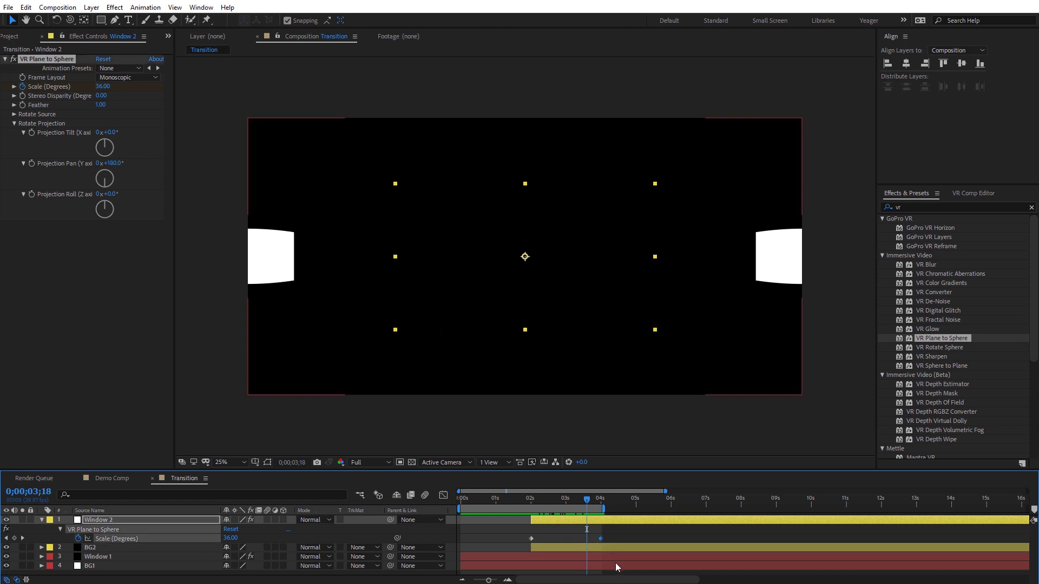
click(530, 539)
key(F9)
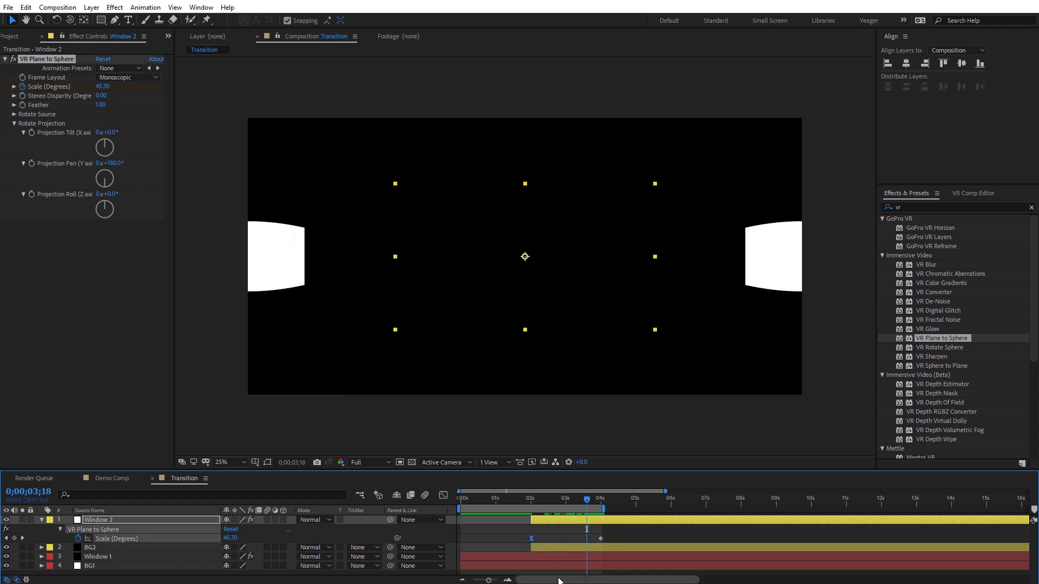
Apply Easy Ease to Window 1's second Scale (Degrees) keyframe at 0;00;02;00
click(537, 558)
key(u)
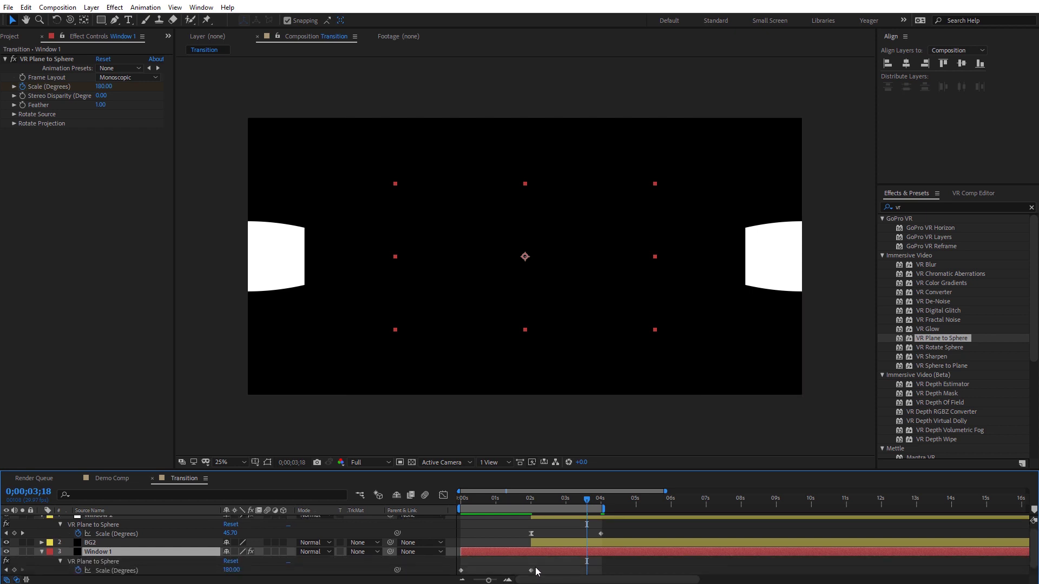
click(531, 571)
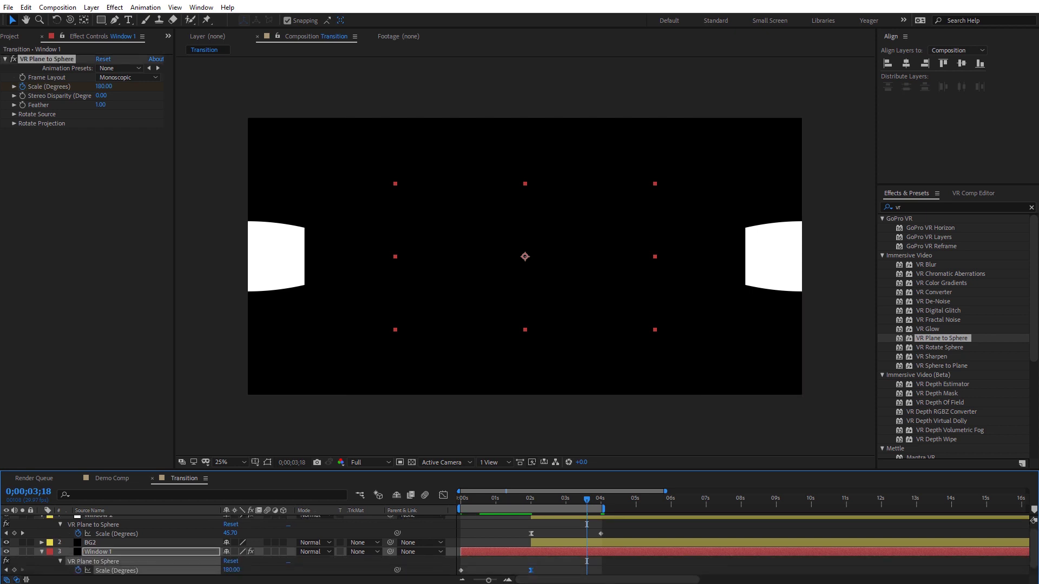
Examine Window 2's eased Scale curve in the Graph Editor and scrub back through the window animation
click(541, 498)
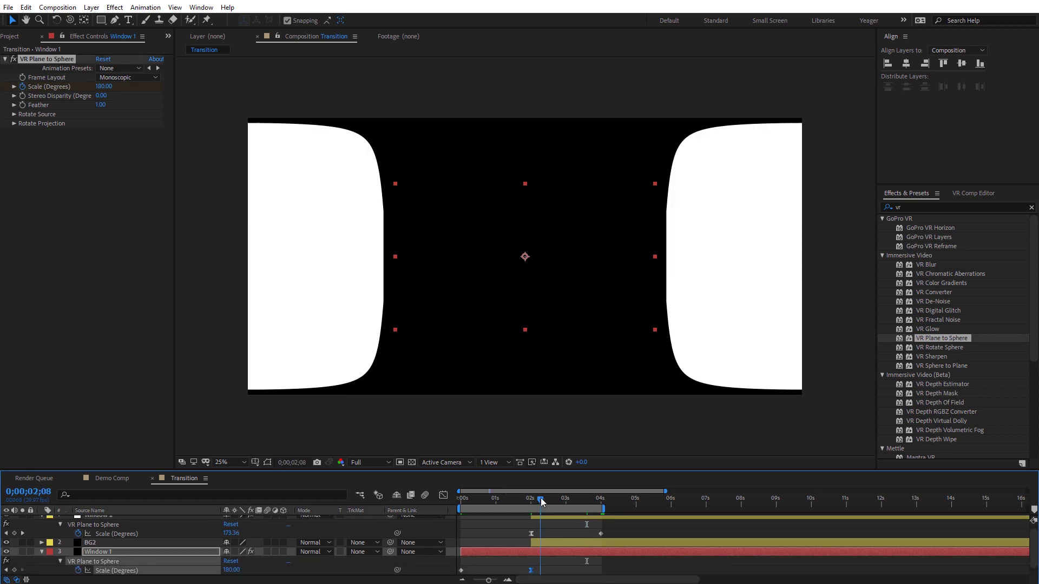
click(532, 534)
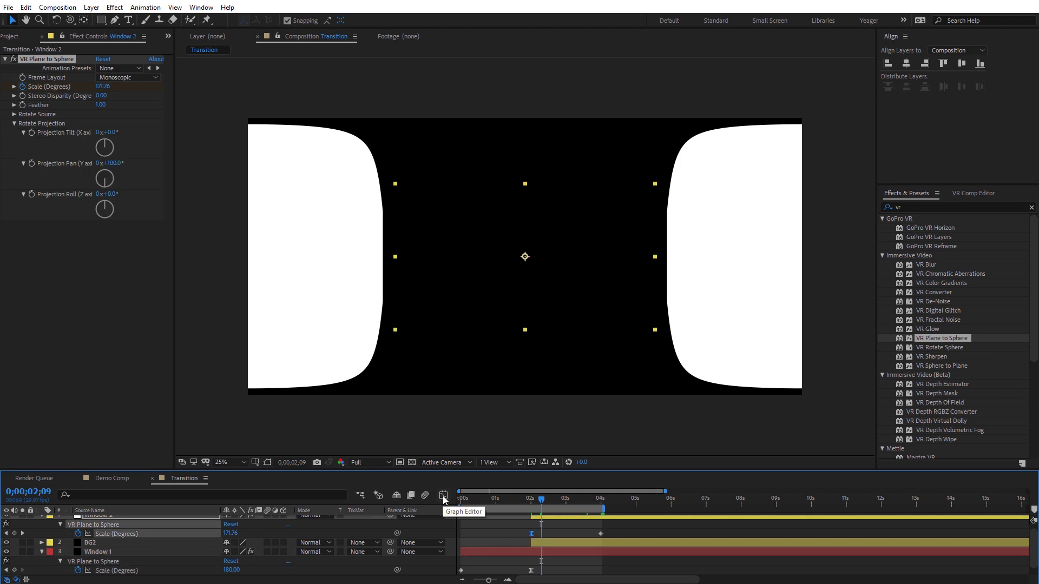
click(443, 497)
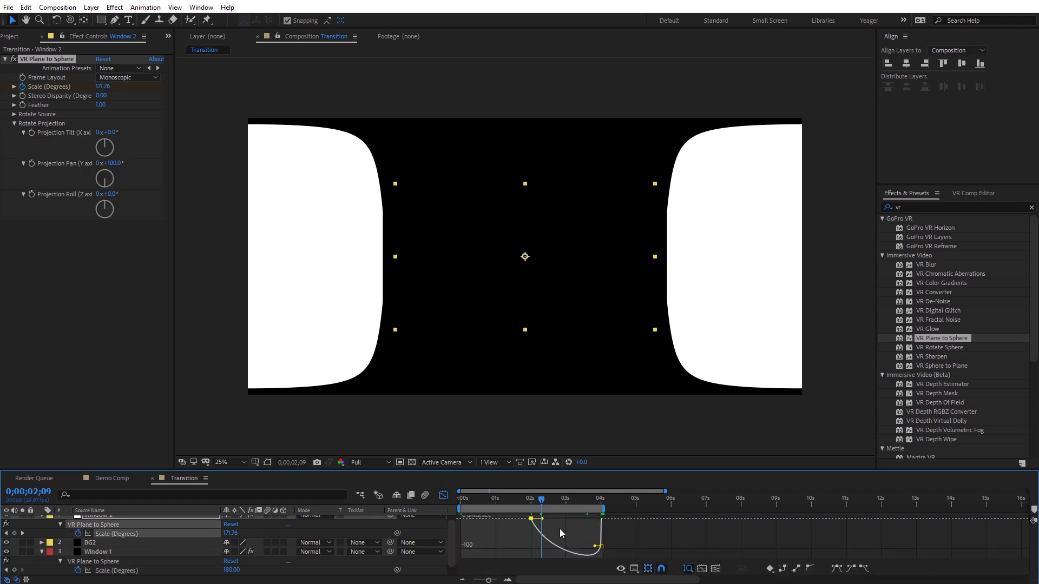
click(443, 497)
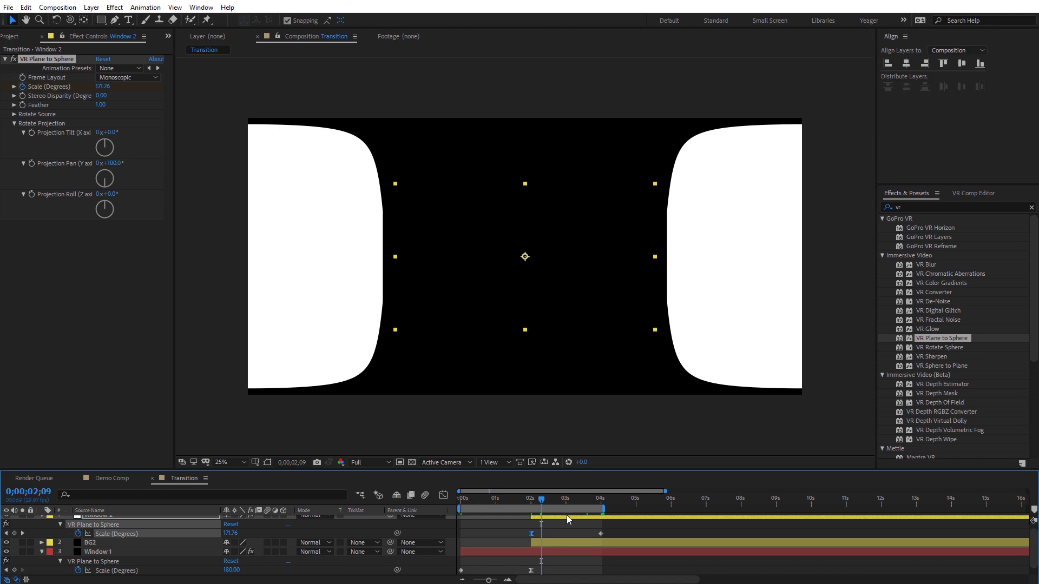
drag(541, 497, 502, 516)
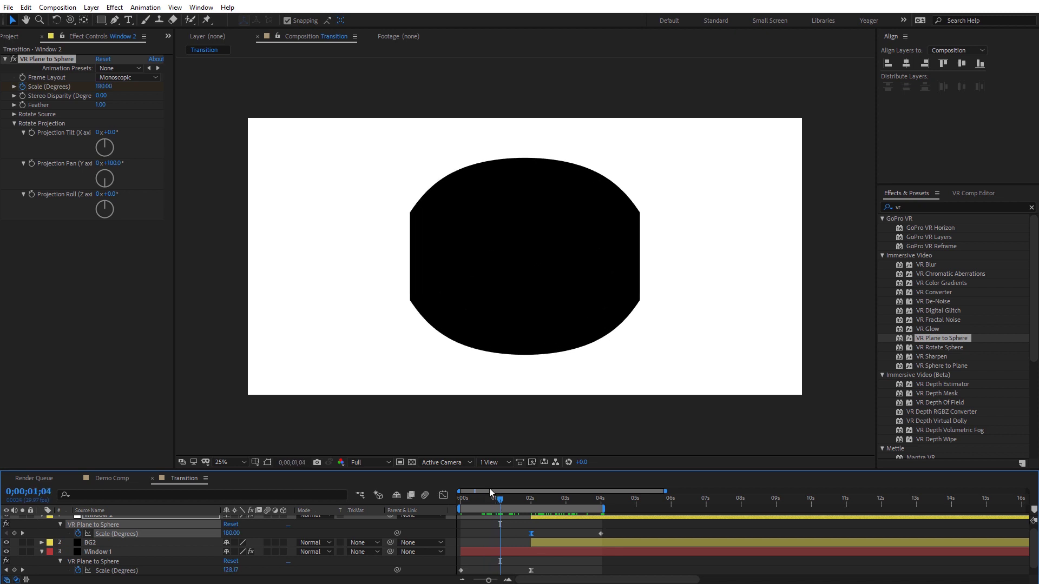
Add the Transition composition to Demo Comp above the Iron Horse Zipline layer, starting at the same time as that layer
click(121, 477)
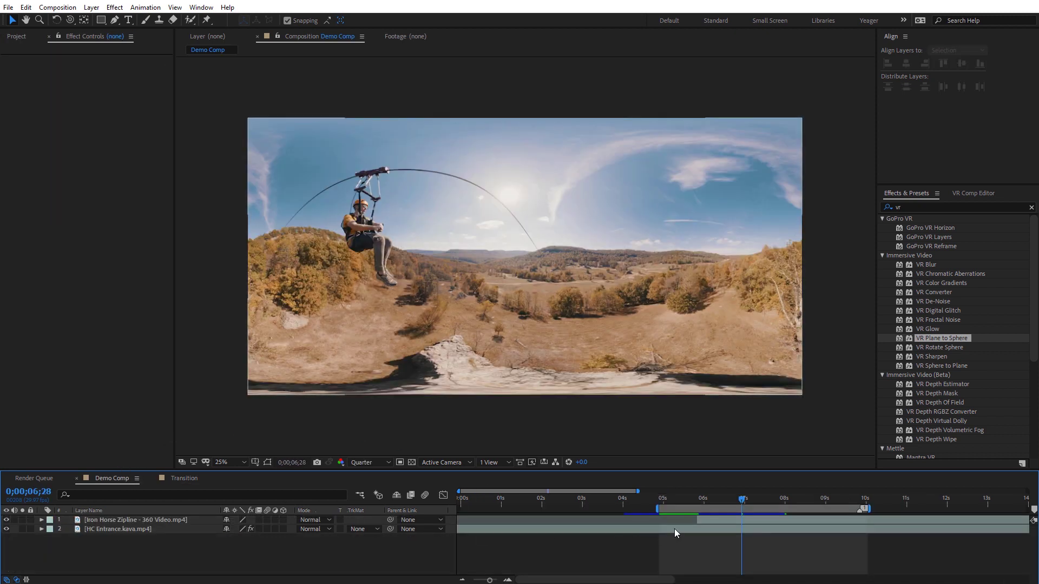
mouse_move(686, 502)
mouse_down()
mouse_move(673, 502)
mouse_move(747, 502)
mouse_move(707, 503)
mouse_move(692, 514)
mouse_move(711, 515)
mouse_move(683, 517)
mouse_up()
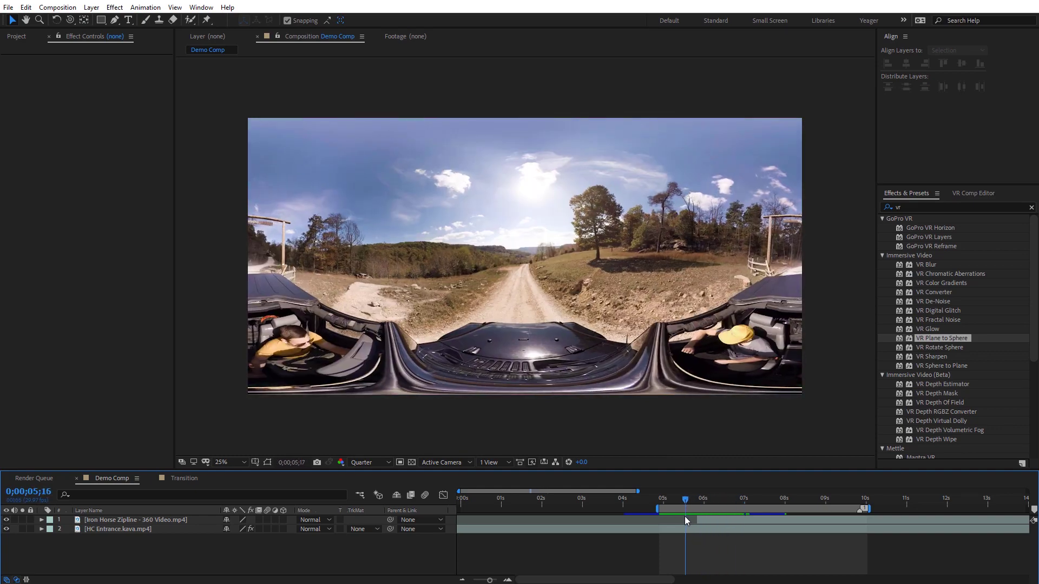
click(17, 37)
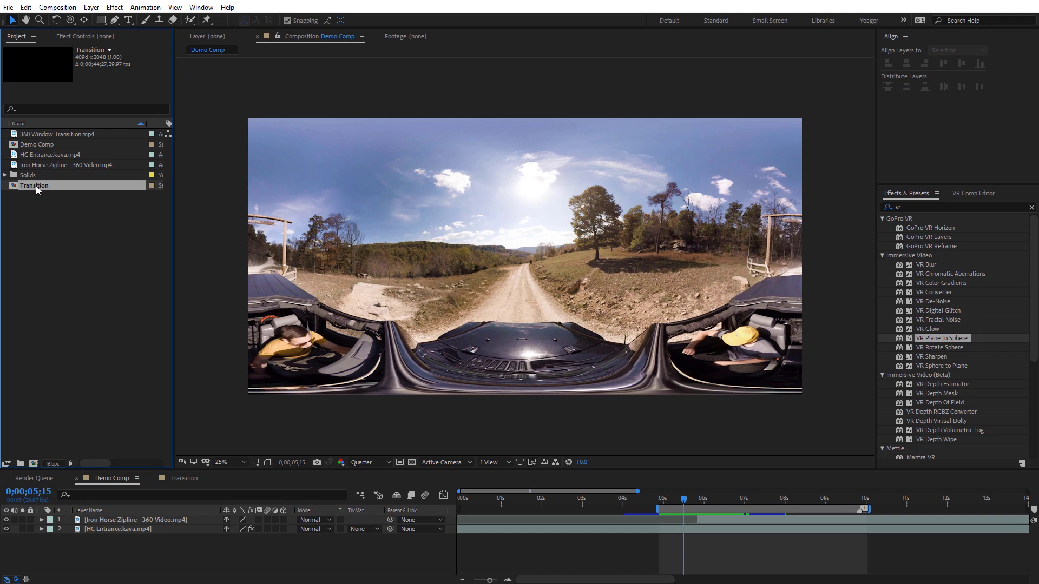
drag(37, 189, 710, 508)
Set the Iron Horse Zipline layer's track matte to Luma Inverted Matte "[Transition]"
click(712, 528)
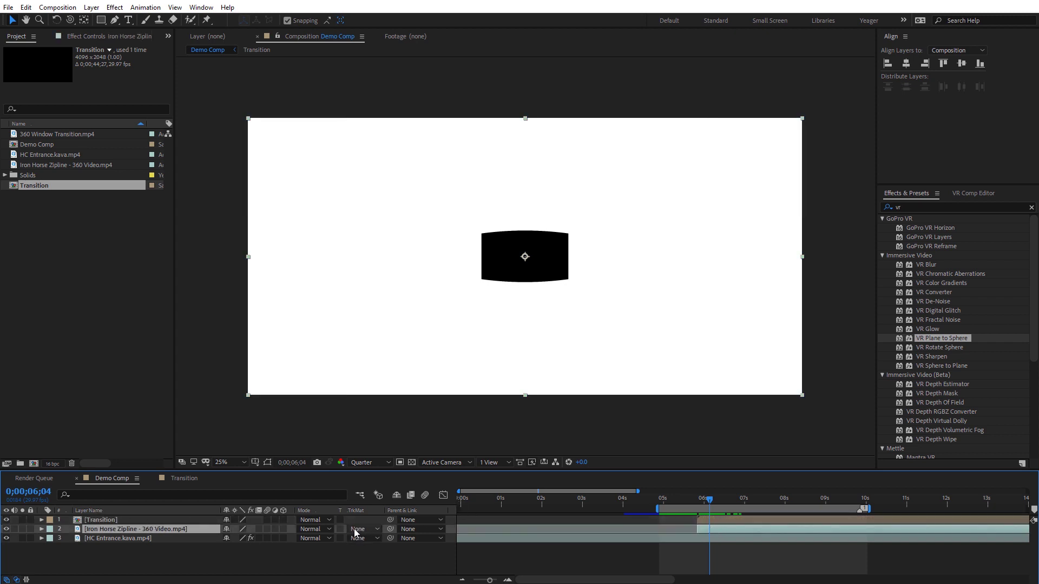
key(F4)
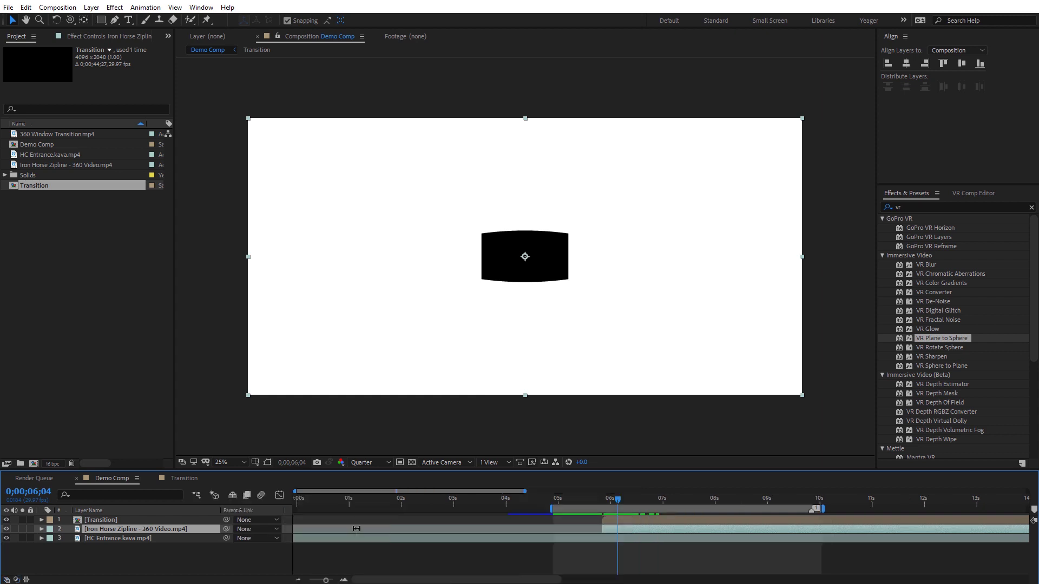
key(F4)
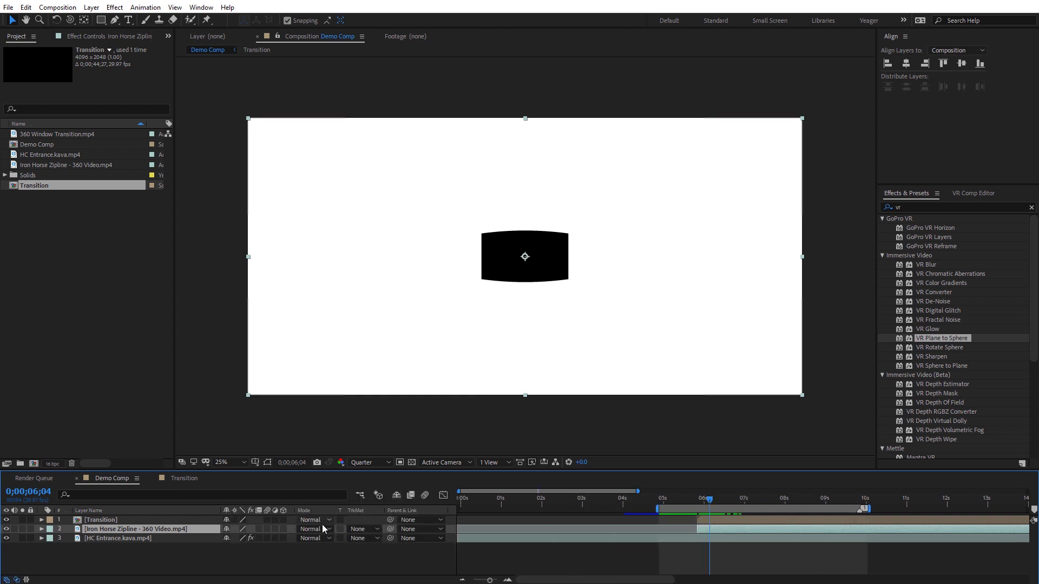
click(363, 532)
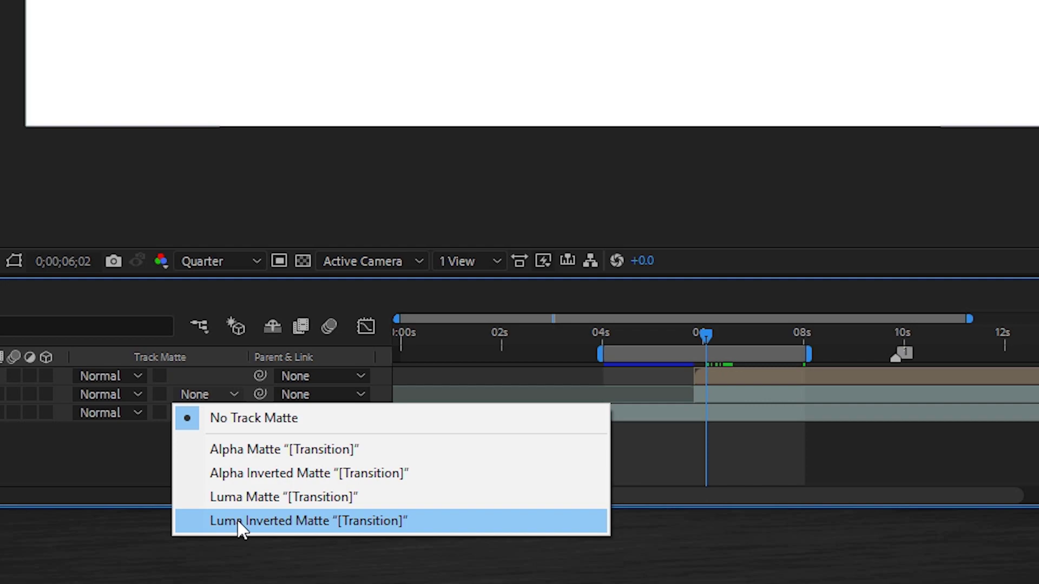
click(238, 522)
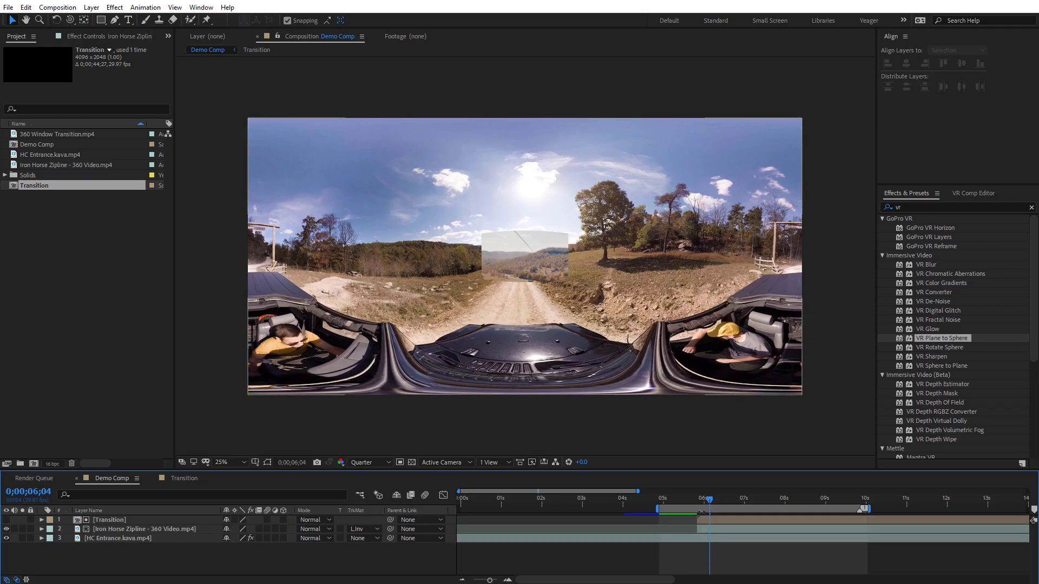
Preview the matted transition in Demo Comp and scrub through the animation in the Transition composition
drag(710, 498, 681, 509)
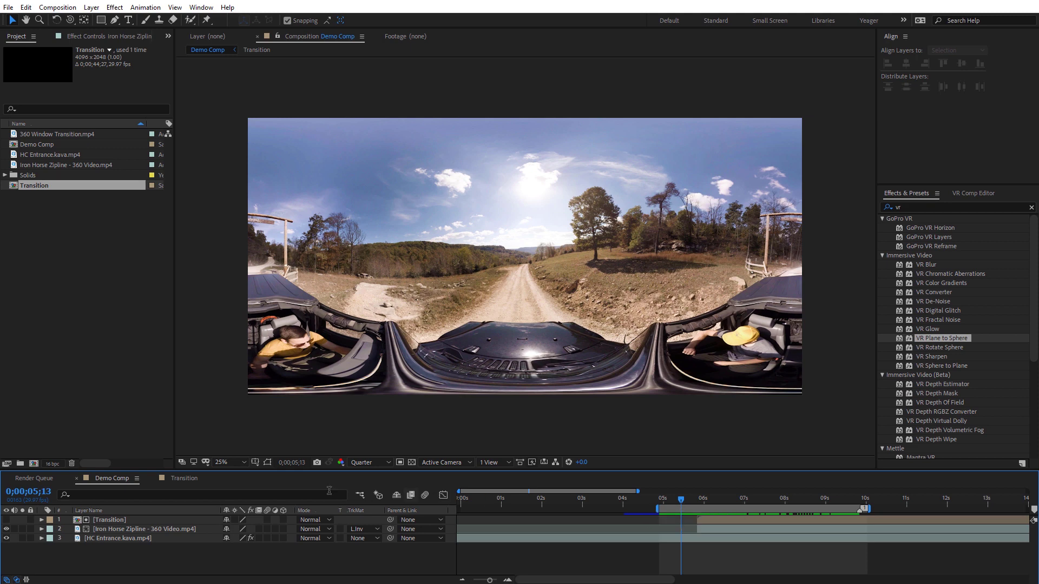
click(183, 479)
drag(531, 501, 501, 518)
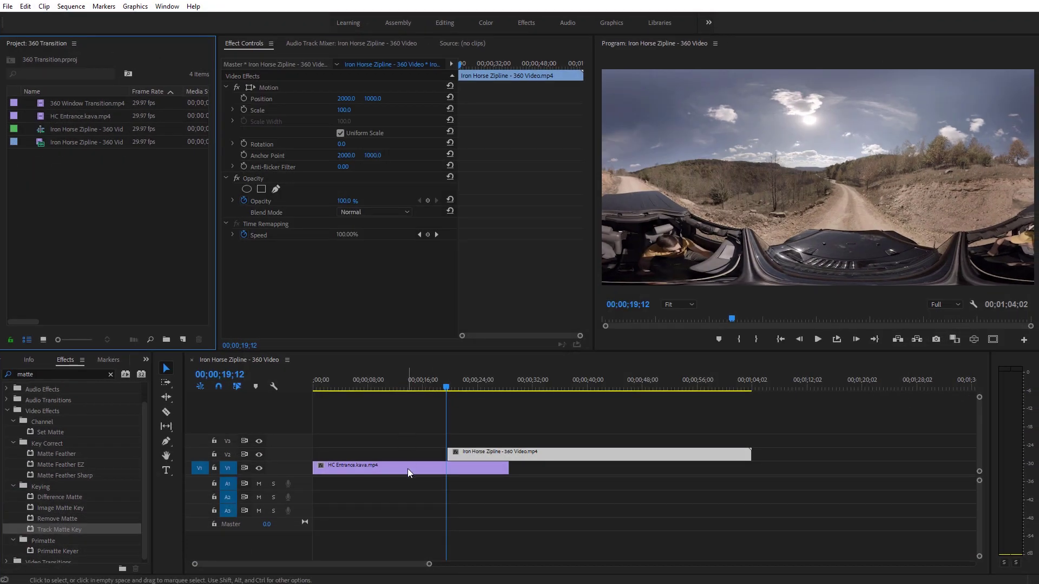
In Premiere Pro, place 360 Window Transition.mp4 on V3 aligned with the start of the Iron Horse Zipline clip on V2, and play it
click(407, 469)
click(494, 456)
drag(447, 390, 475, 392)
click(434, 391)
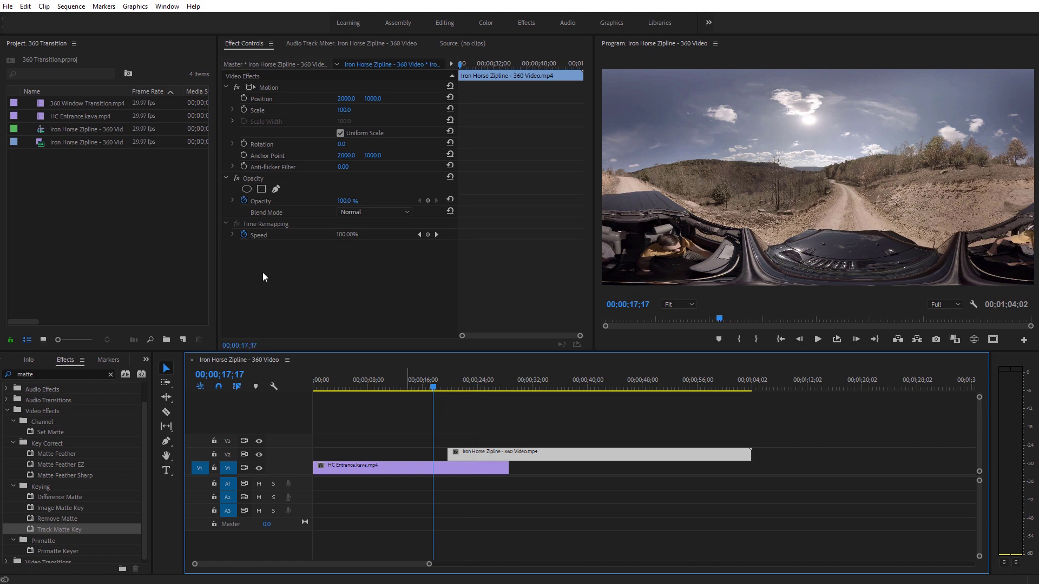
click(53, 106)
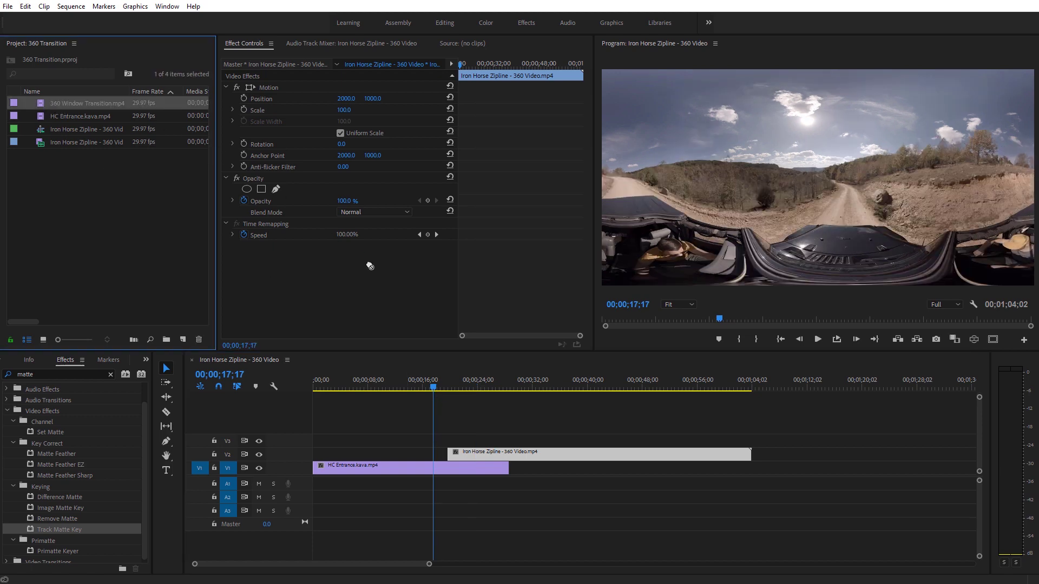
drag(370, 266, 458, 441)
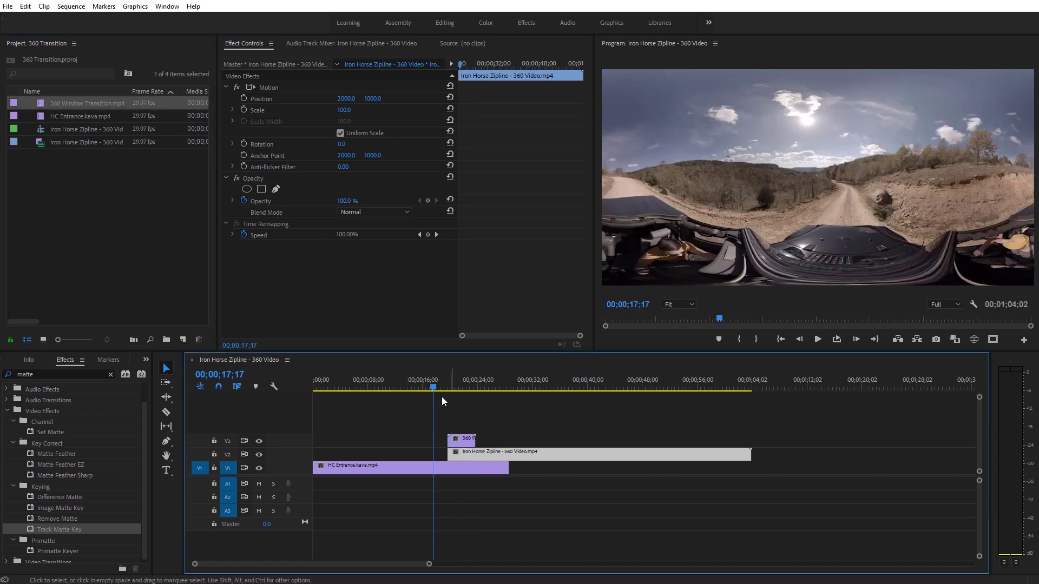
drag(434, 389, 449, 388)
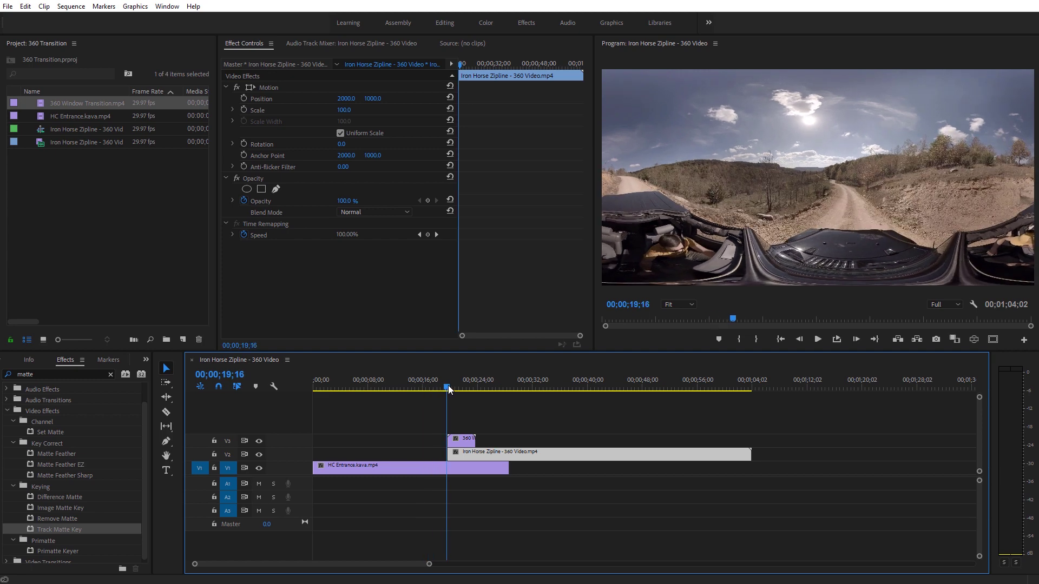
key(space)
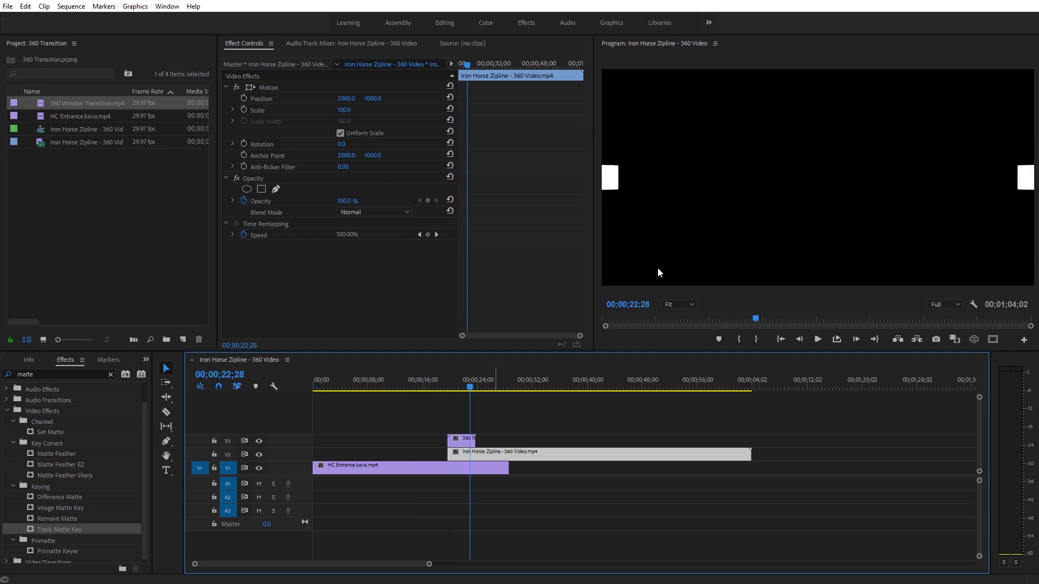
Apply the Track Matte Key effect to the Iron Horse Zipline clip on V2
drag(468, 391, 443, 390)
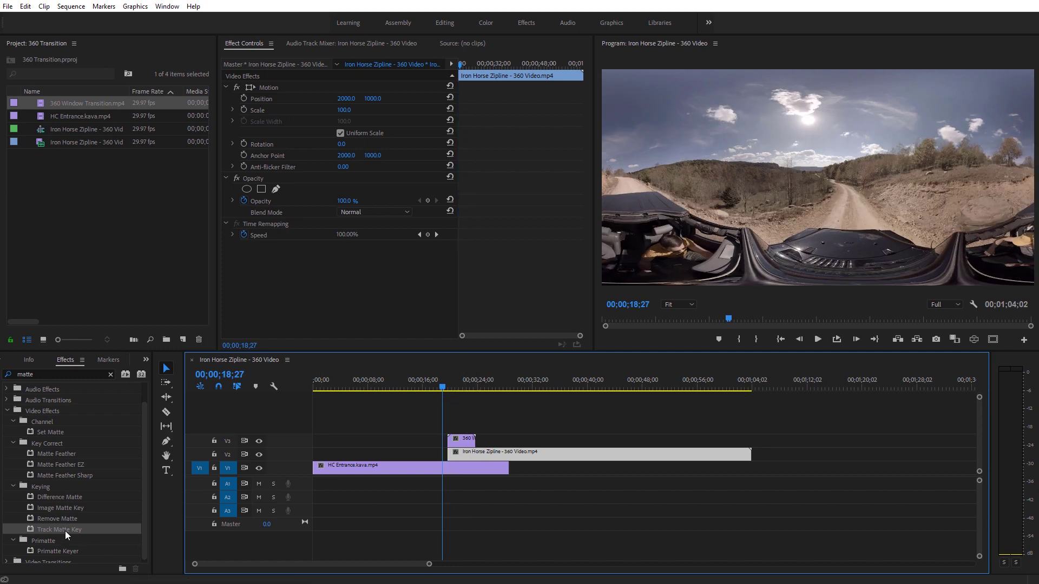
drag(52, 531, 475, 456)
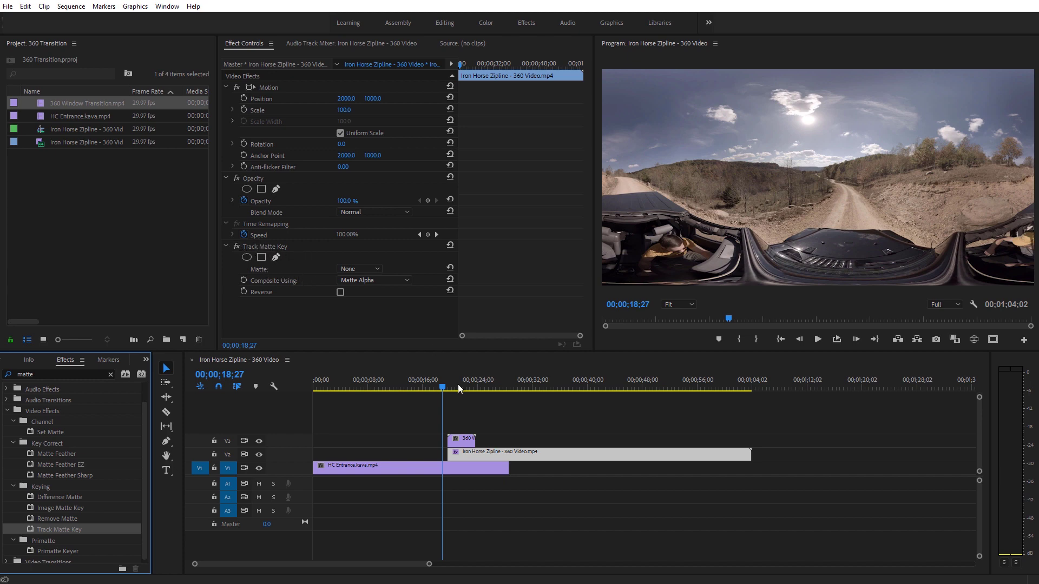
click(455, 442)
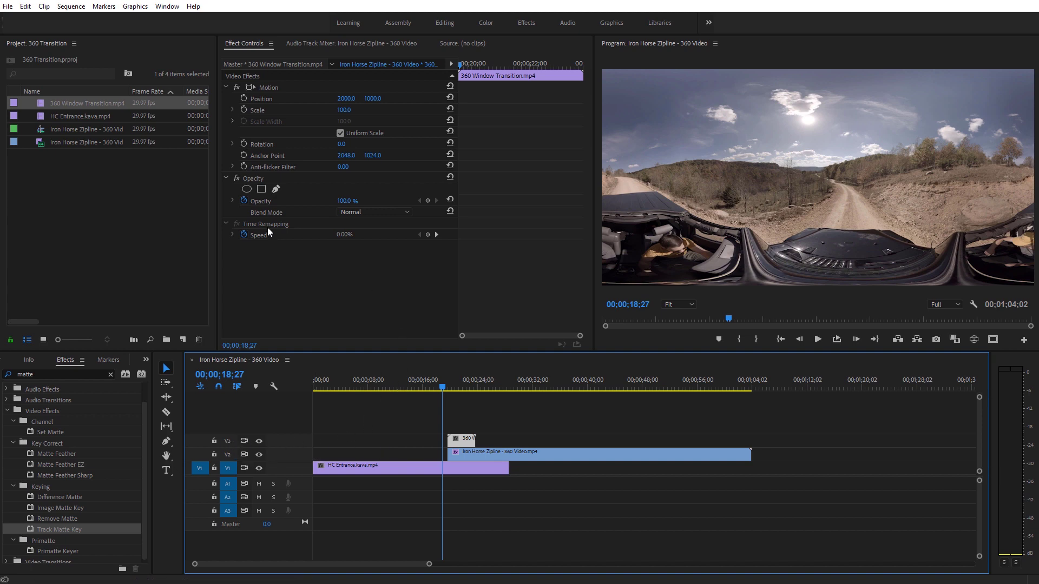
Set the Iron Horse Zipline clip's Track Matte Key to use Video 3 as the matte and composite using Matte Luma
click(466, 455)
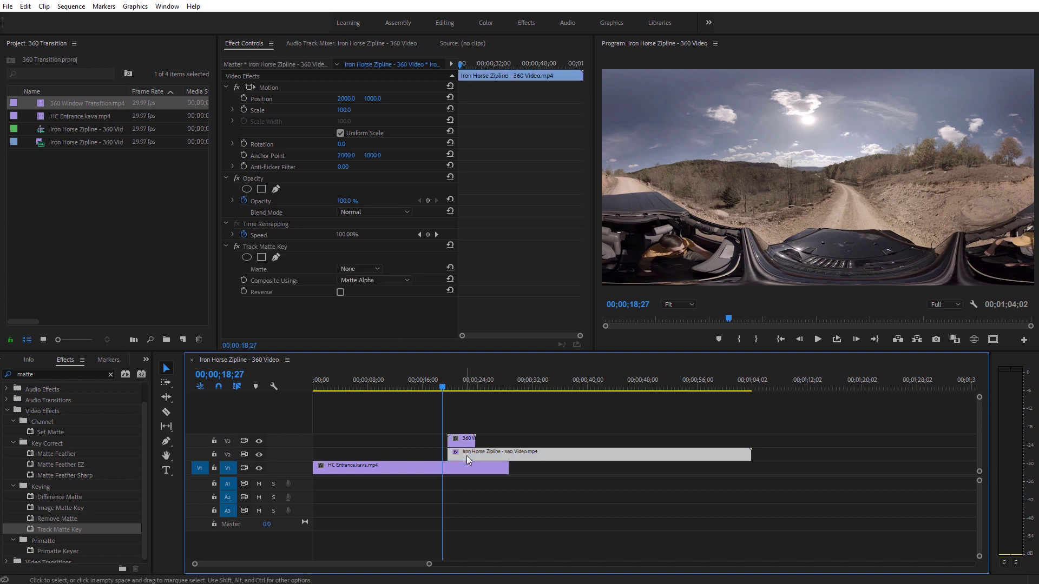
click(349, 269)
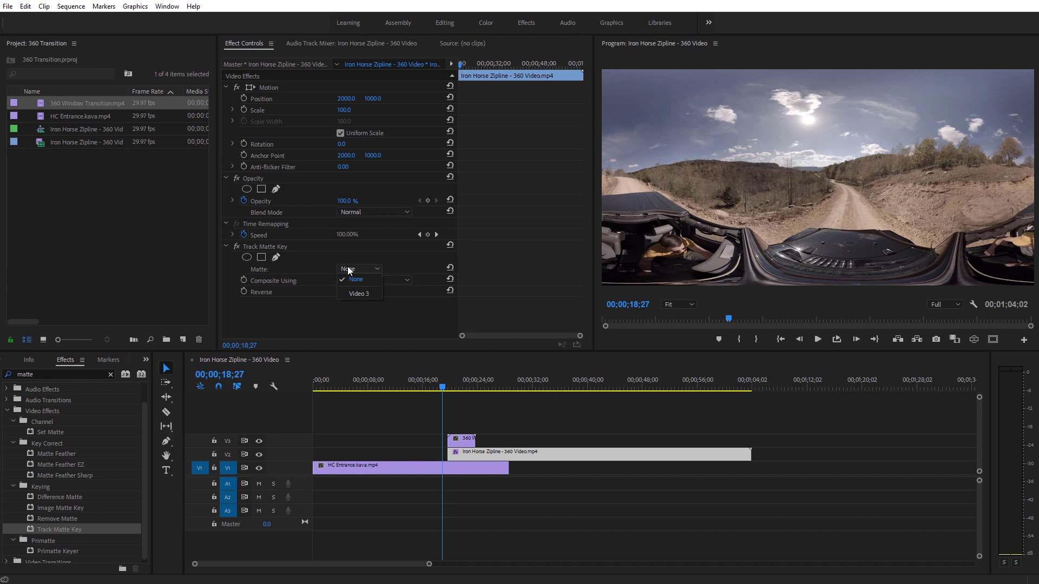
click(369, 294)
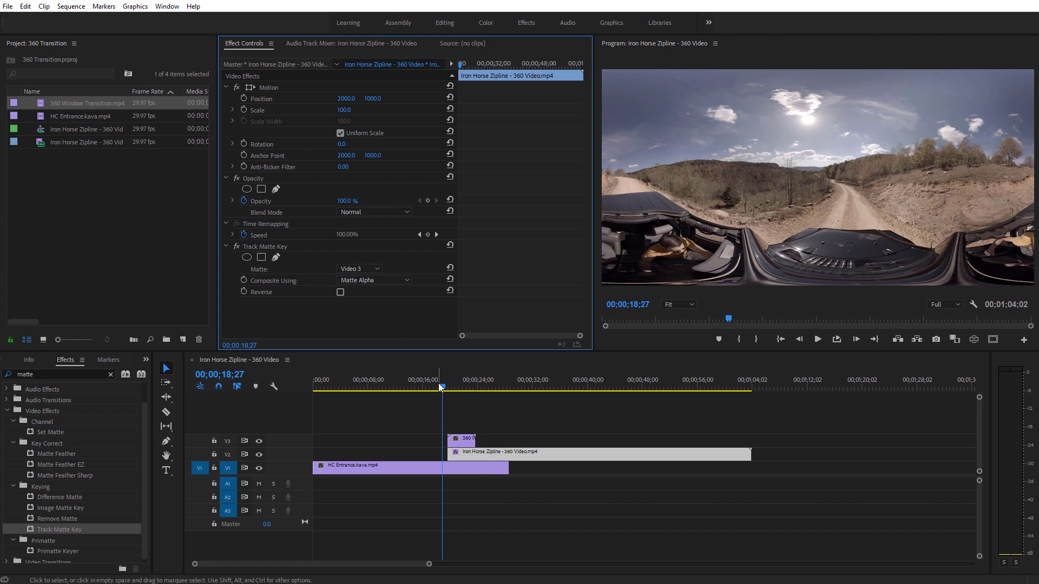
click(378, 281)
click(378, 302)
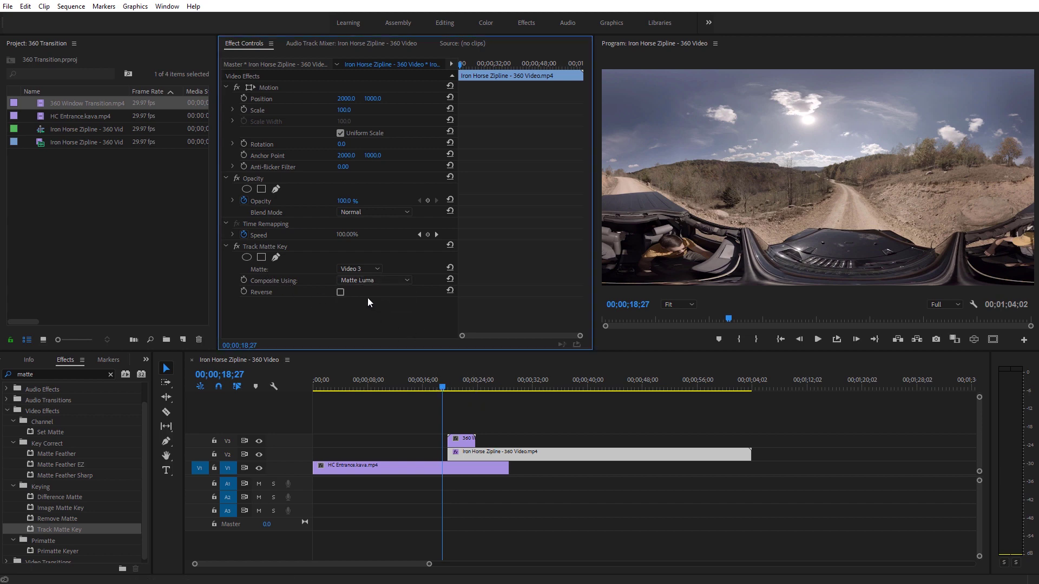
Reverse the Track Matte Key on the Iron Horse Zipline clip and scrub through the transition to check the reveal
drag(431, 387, 462, 391)
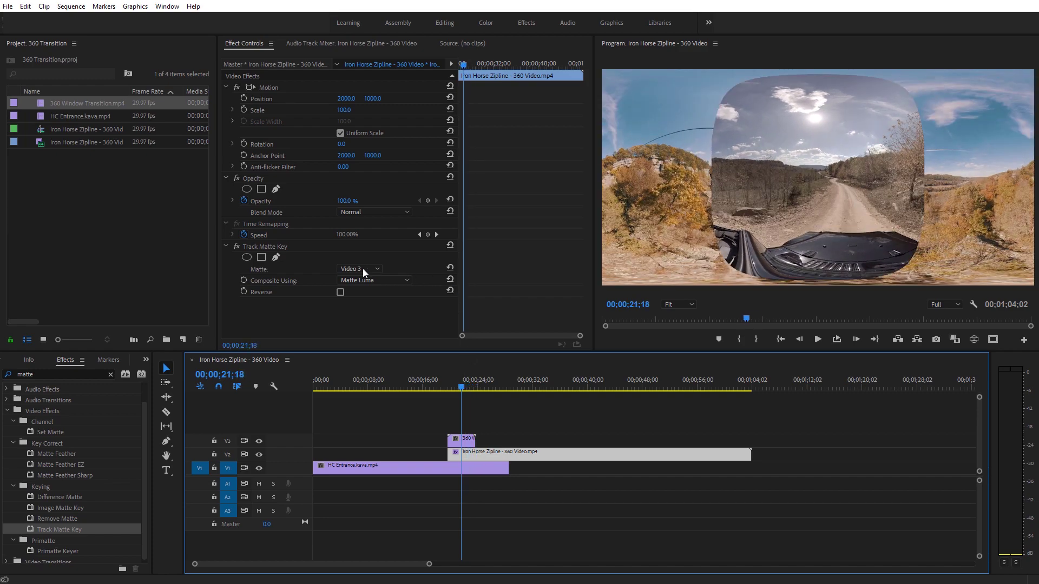
click(340, 293)
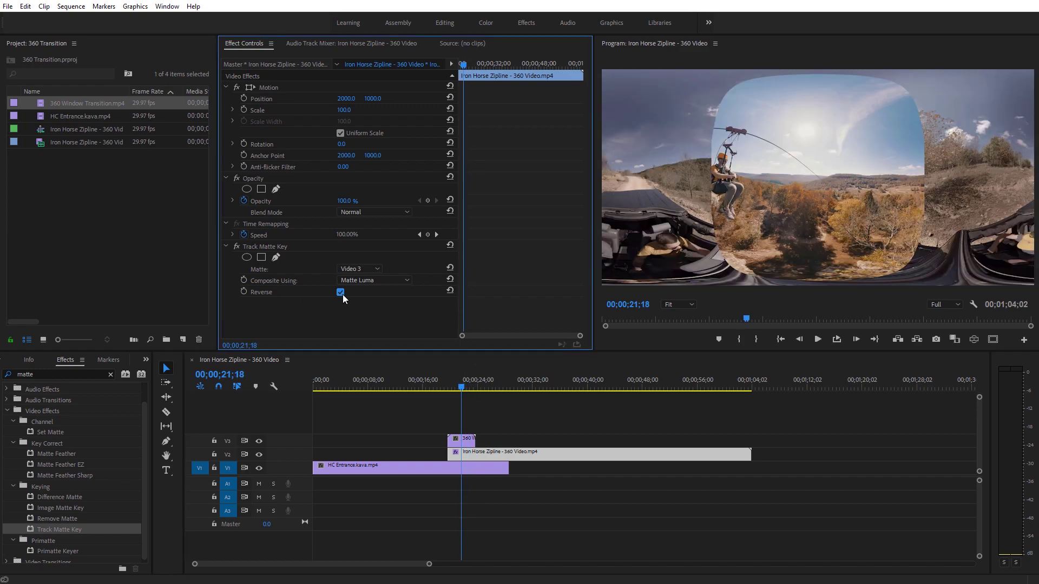
mouse_move(462, 390)
mouse_down()
mouse_move(428, 389)
mouse_move(471, 388)
mouse_up()
drag(479, 387, 479, 386)
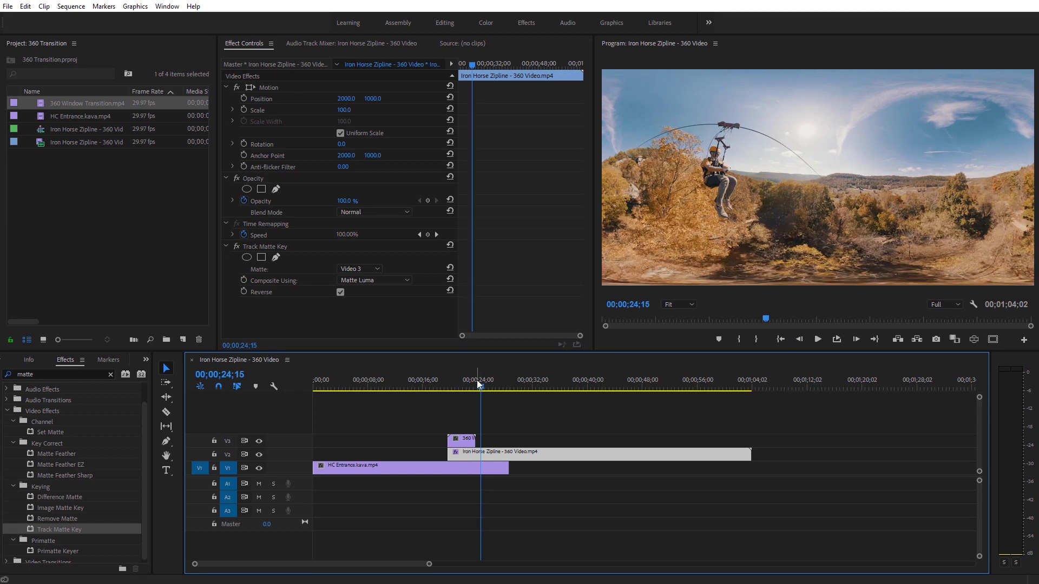